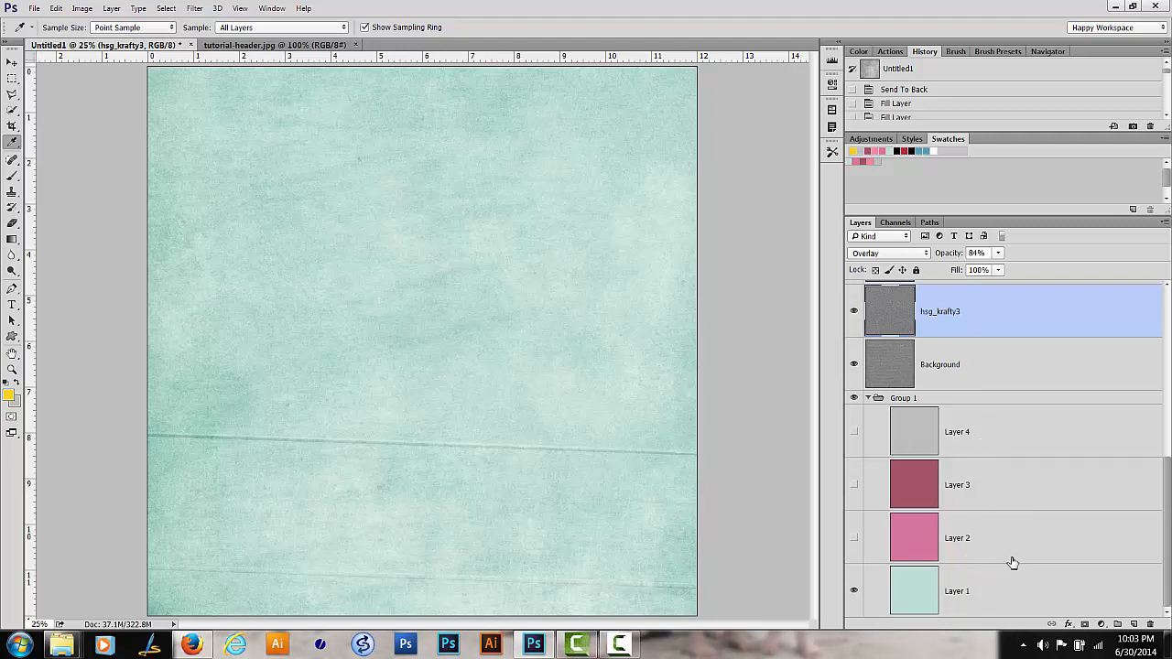
# Rename the group holding the solid color layers as "swatch colors".
pyautogui.doubleClick(905, 398)
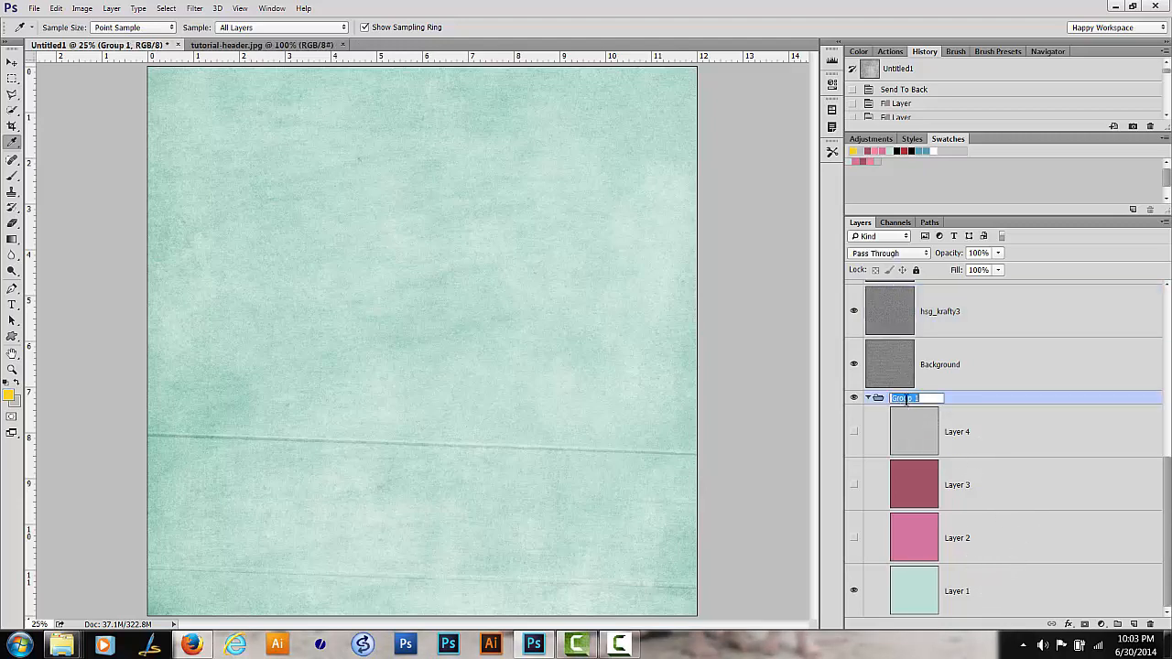
pyautogui.write('s')
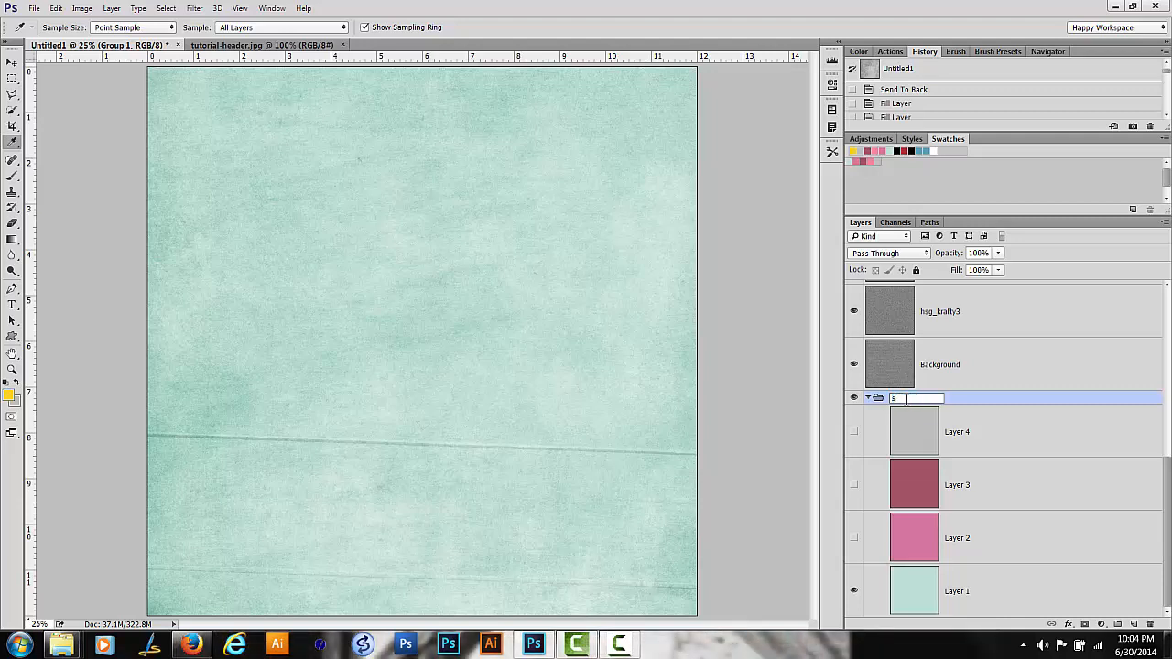
pyautogui.write('watch colors')
pyautogui.press('Return')
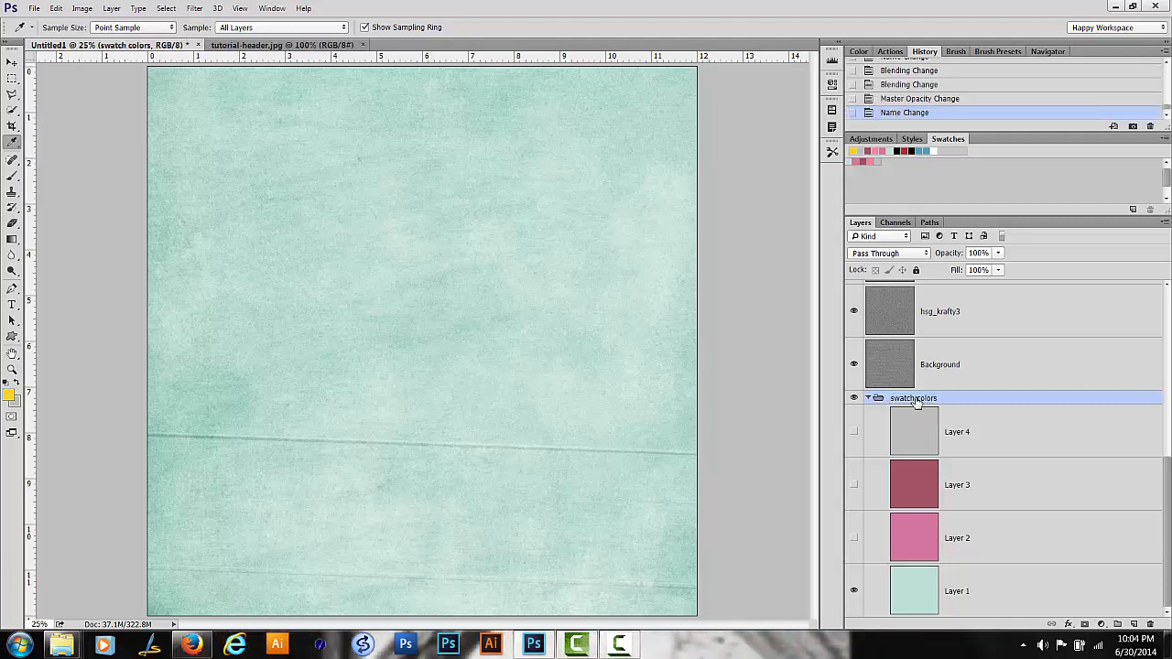
# Hide all the krafty, shabby and Background texture layers, and toggle the hsg_pge7_5.png edge layer on and back off.
pyautogui.scroll(3, 855, 325)
pyautogui.click(853, 364)
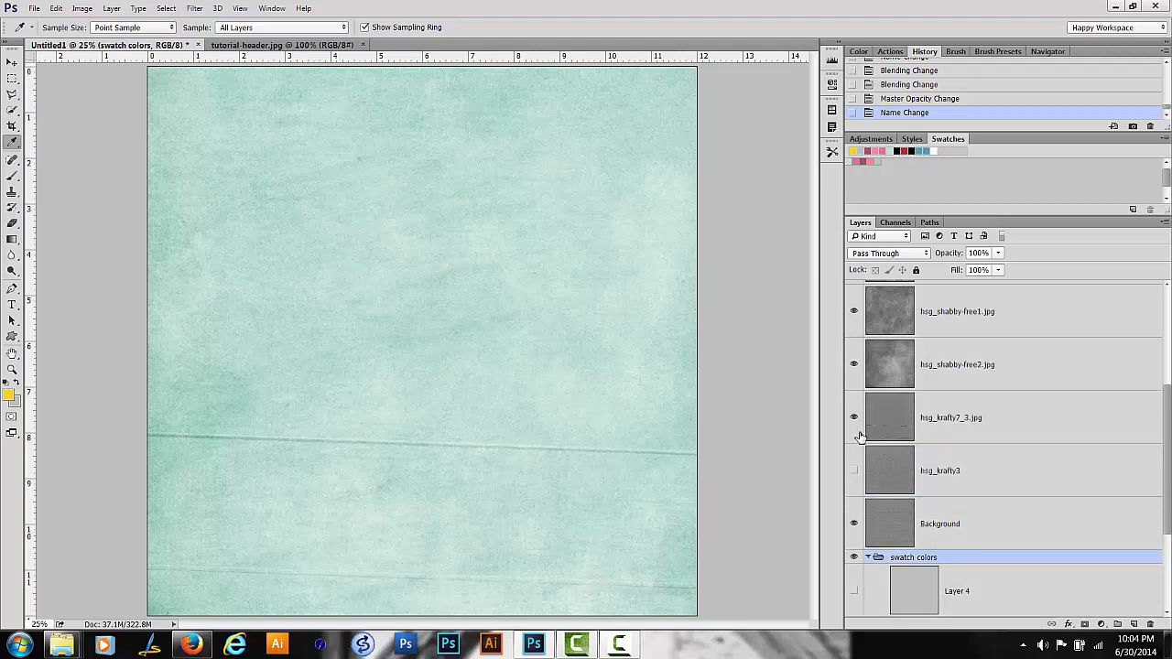
pyautogui.click(854, 418)
pyautogui.scroll(1, 855, 366)
pyautogui.click(854, 364)
pyautogui.scroll(1, 856, 360)
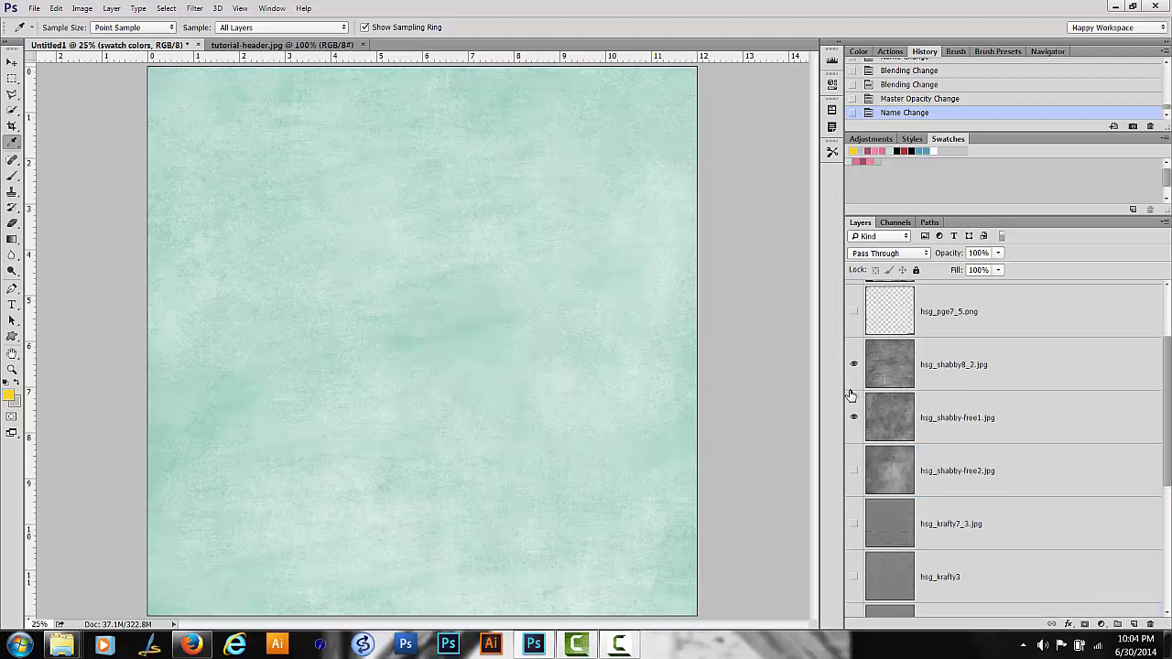
pyautogui.click(853, 364)
pyautogui.click(859, 314)
pyautogui.scroll(2, 859, 314)
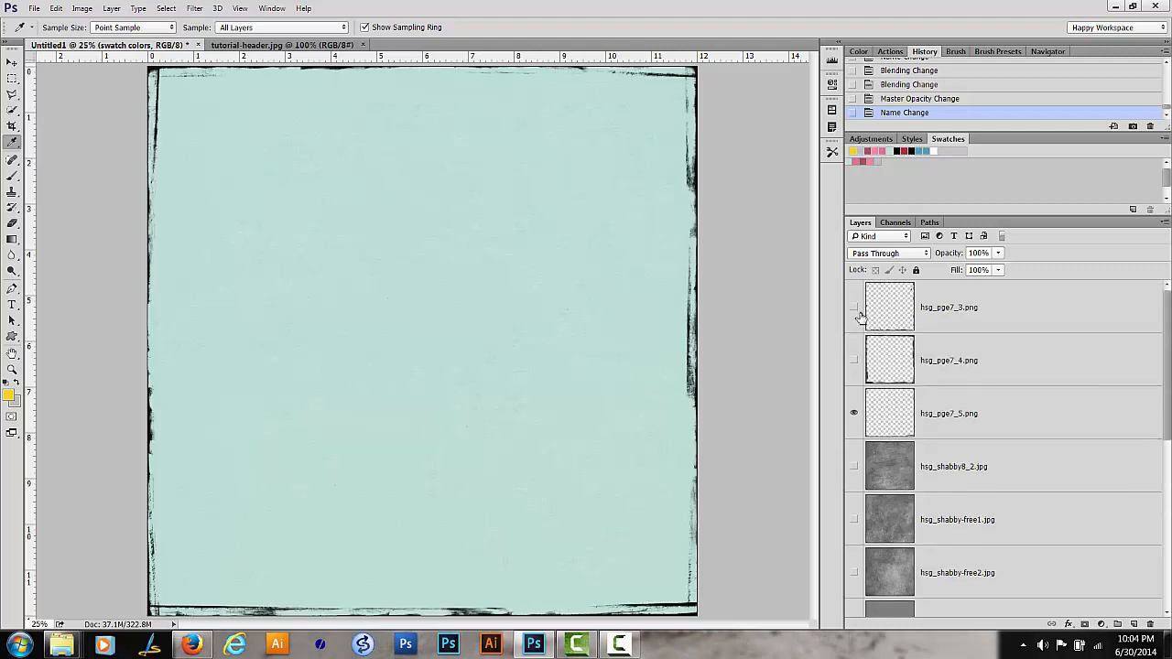
pyautogui.click(857, 413)
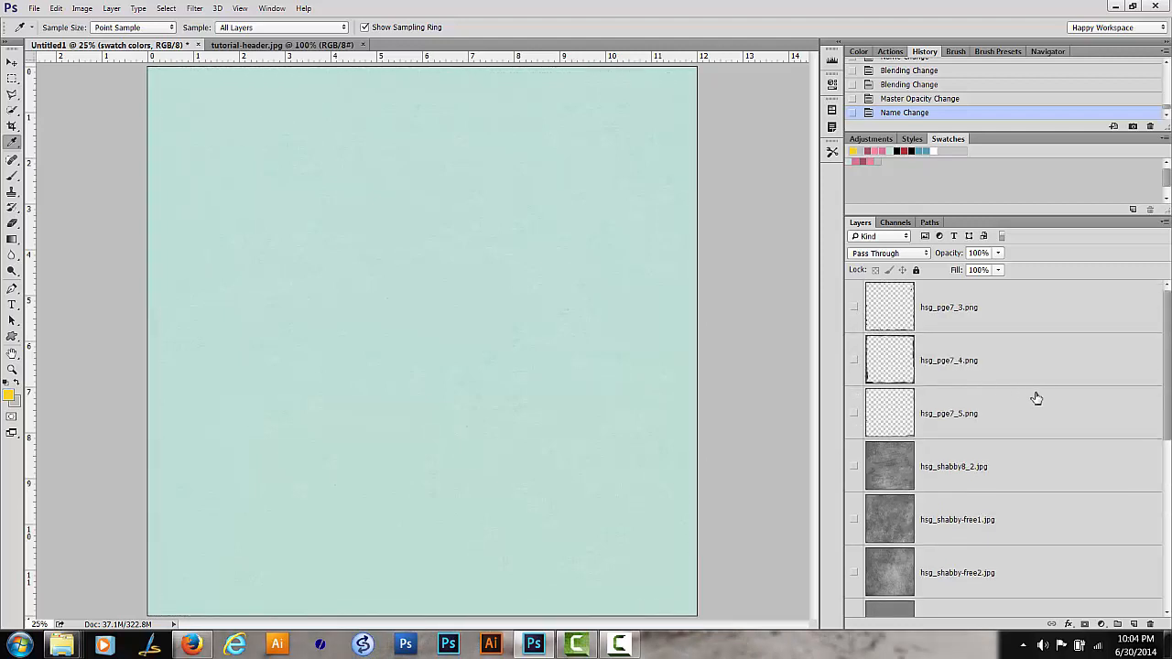
# Show the Background texture layer directly above the swatch colors group.
pyautogui.scroll(-3, 1082, 405)
pyautogui.scroll(-2, 1077, 418)
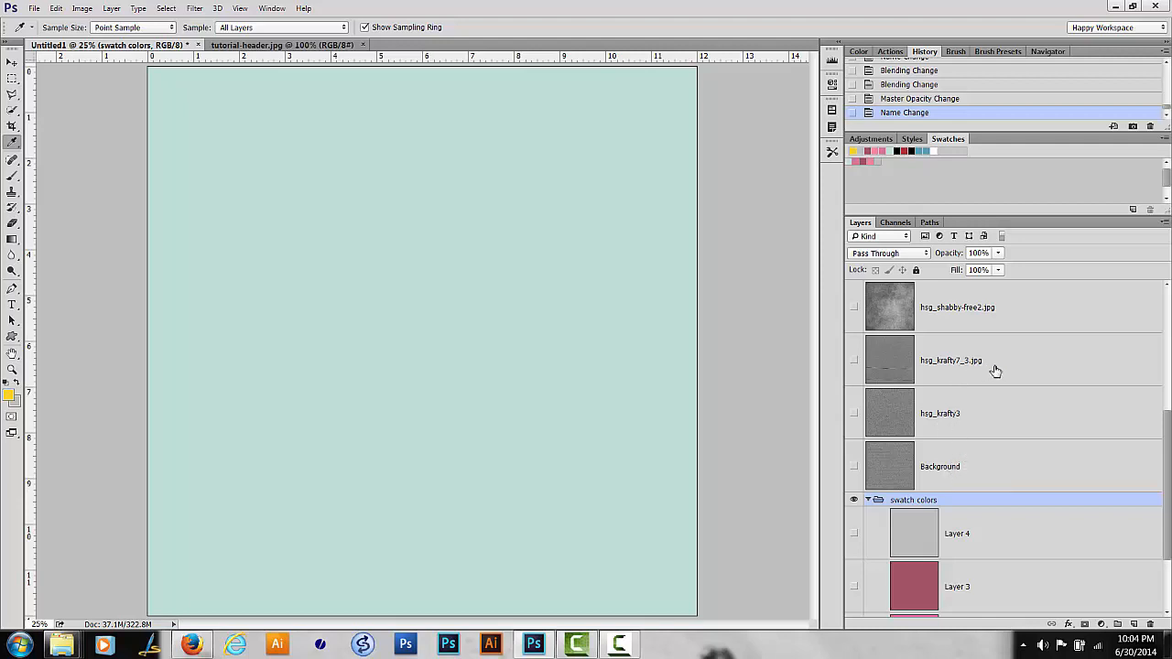
pyautogui.moveTo(1168, 435); pyautogui.dragTo(1163, 357)
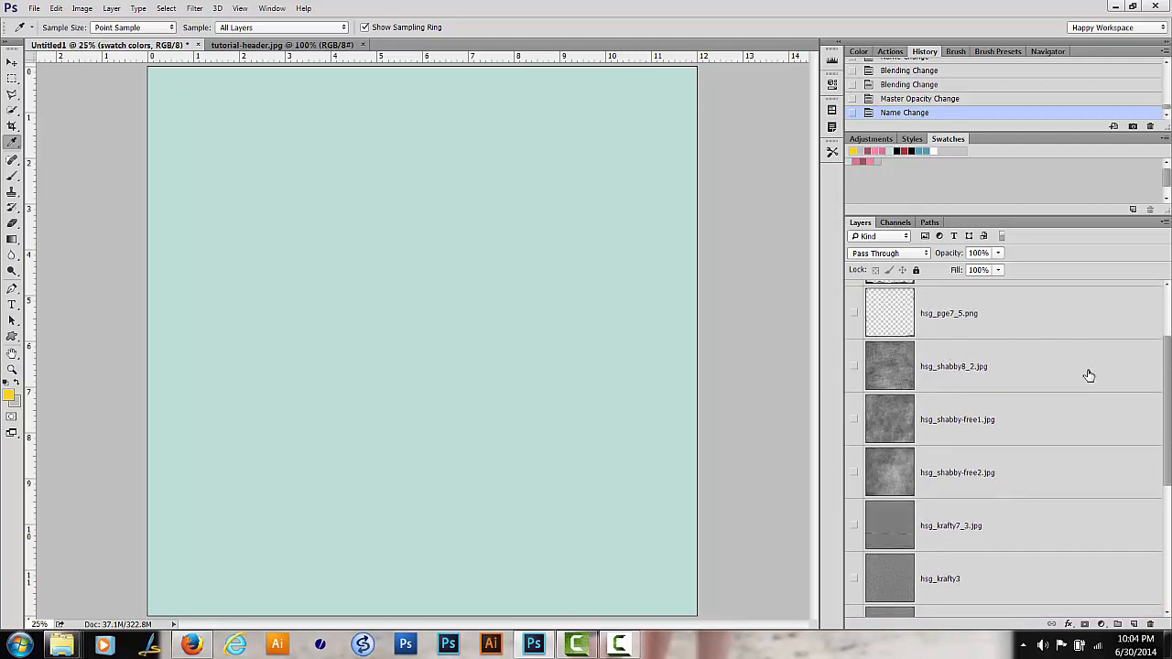
pyautogui.moveTo(1165, 388); pyautogui.dragTo(1144, 329)
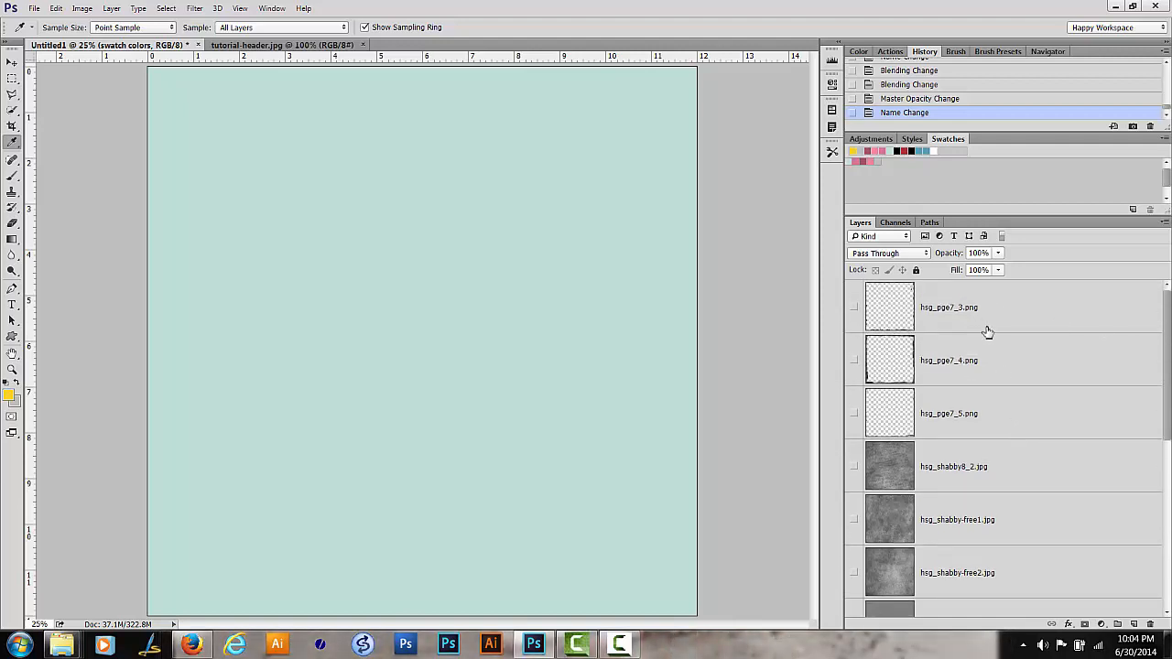
pyautogui.moveTo(1165, 351); pyautogui.dragTo(1165, 526)
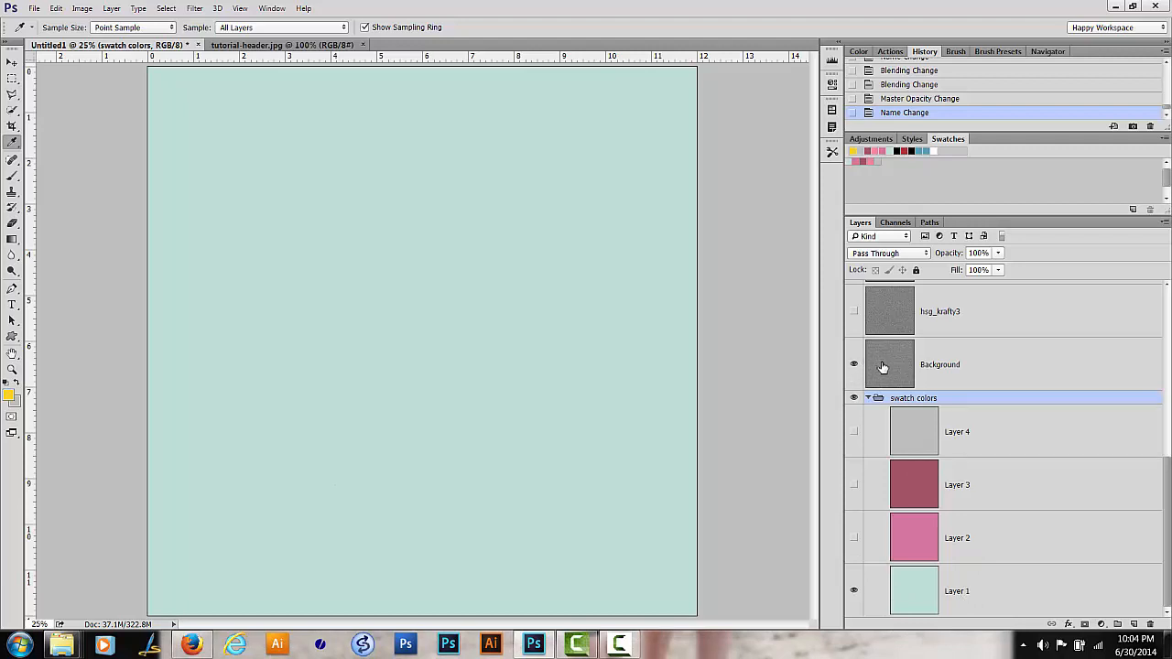
# Switch the Background layer's blend mode to Normal to view the plain texture, and return it to Soft Light.
pyautogui.click(939, 366)
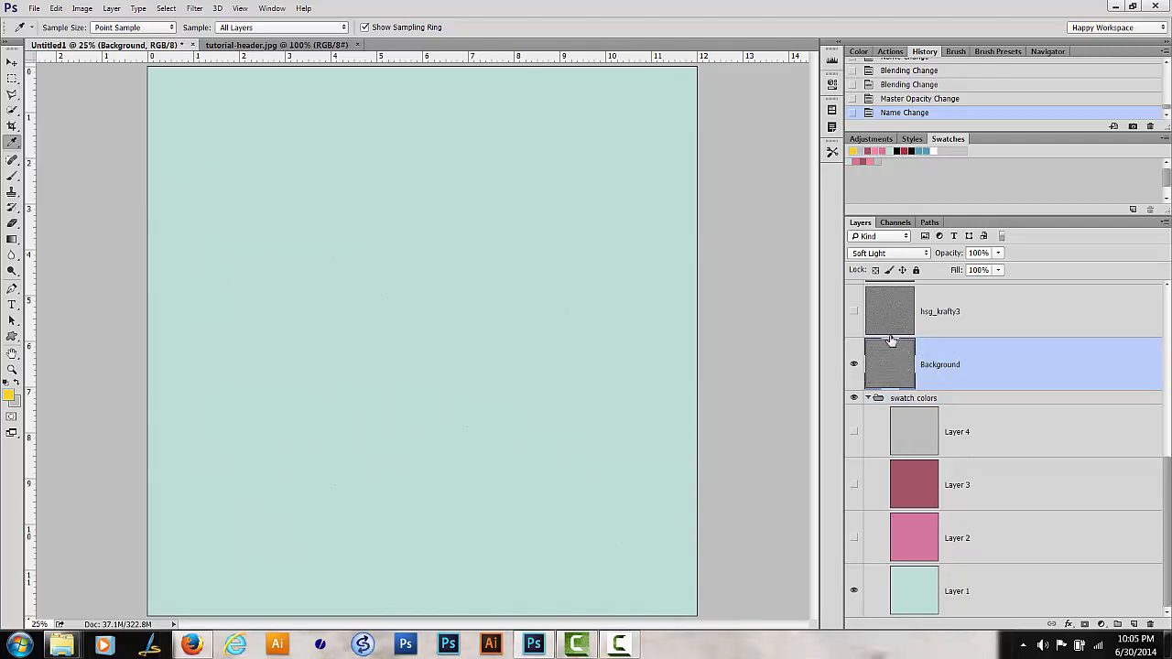
pyautogui.click(904, 254)
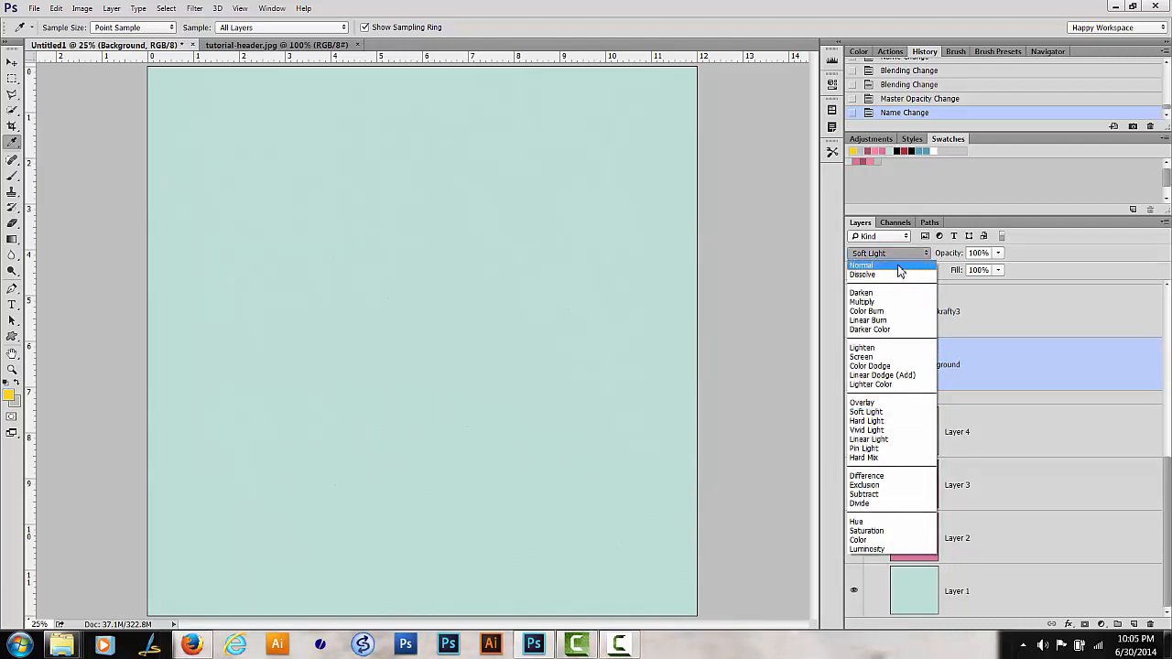
pyautogui.click(900, 265)
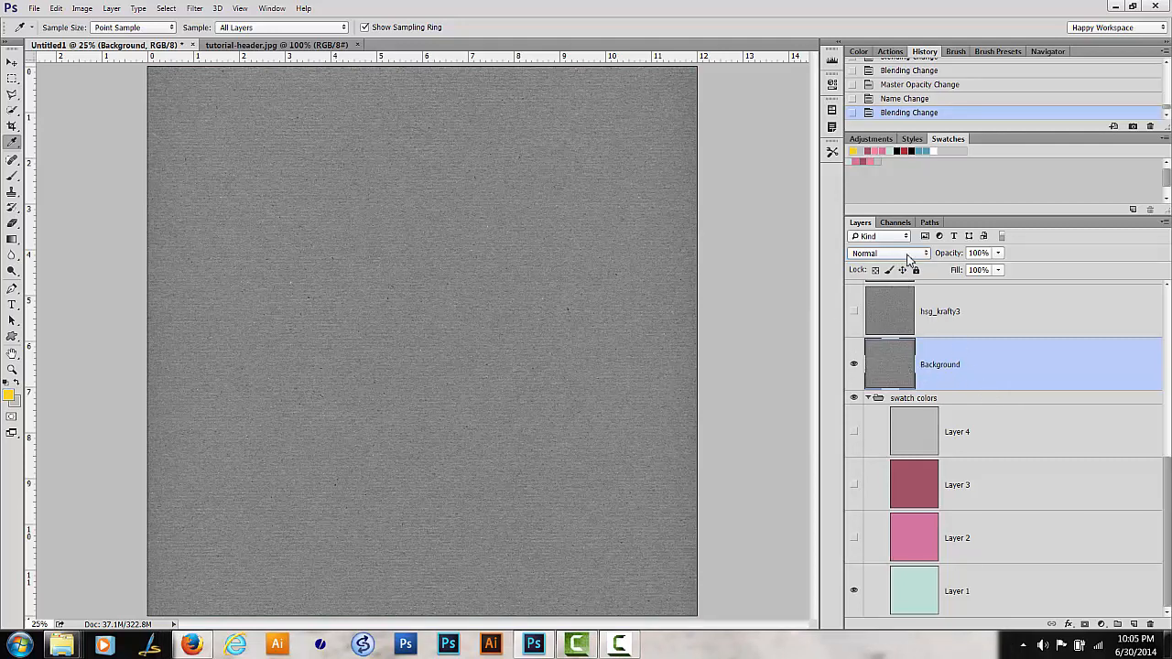
pyautogui.click(908, 260)
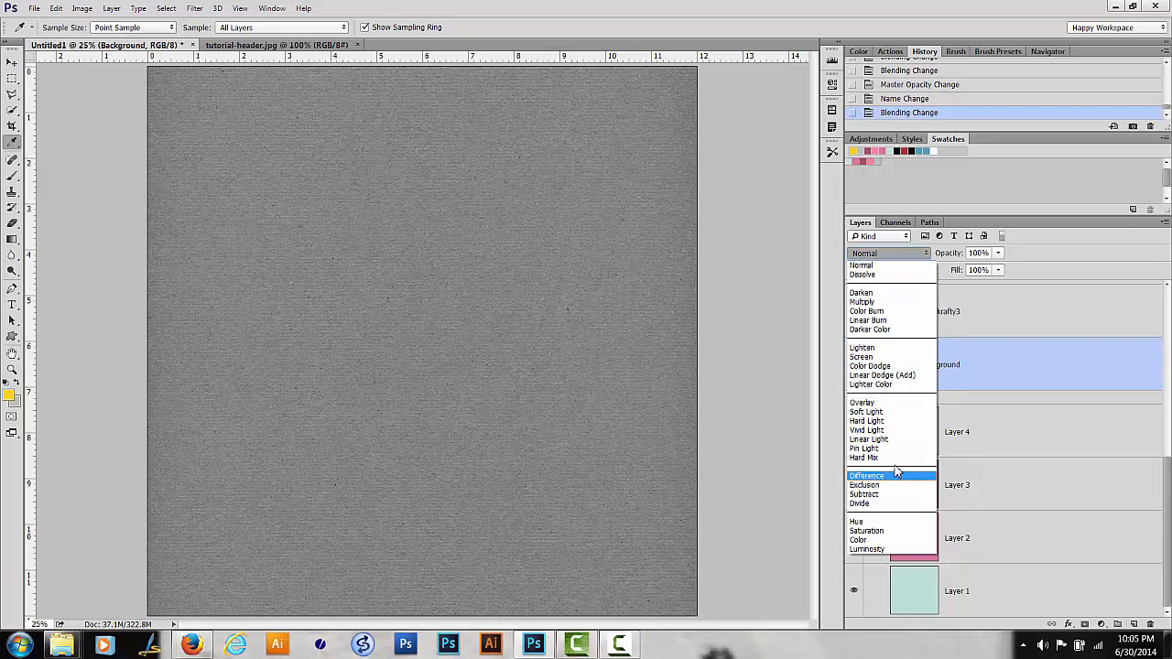
pyautogui.click(894, 413)
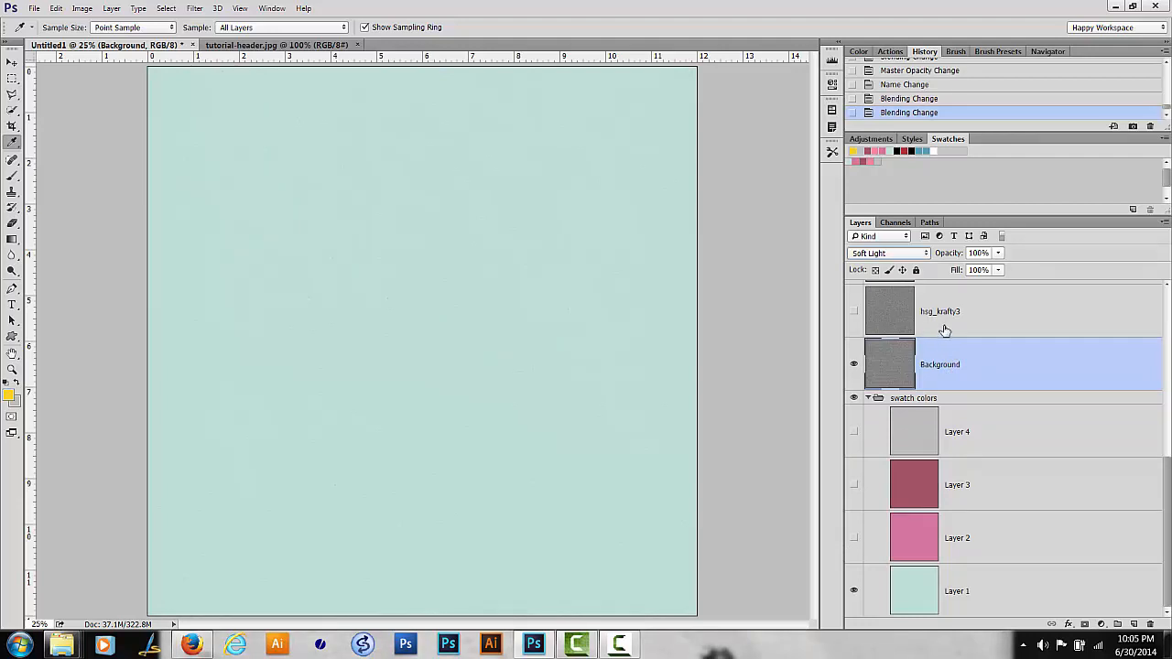
# Show the hsg_krafty3 and hsg_krafty7_3.jpg texture layers, selecting each to review its blend mode and opacity.
pyautogui.click(945, 331)
pyautogui.click(853, 312)
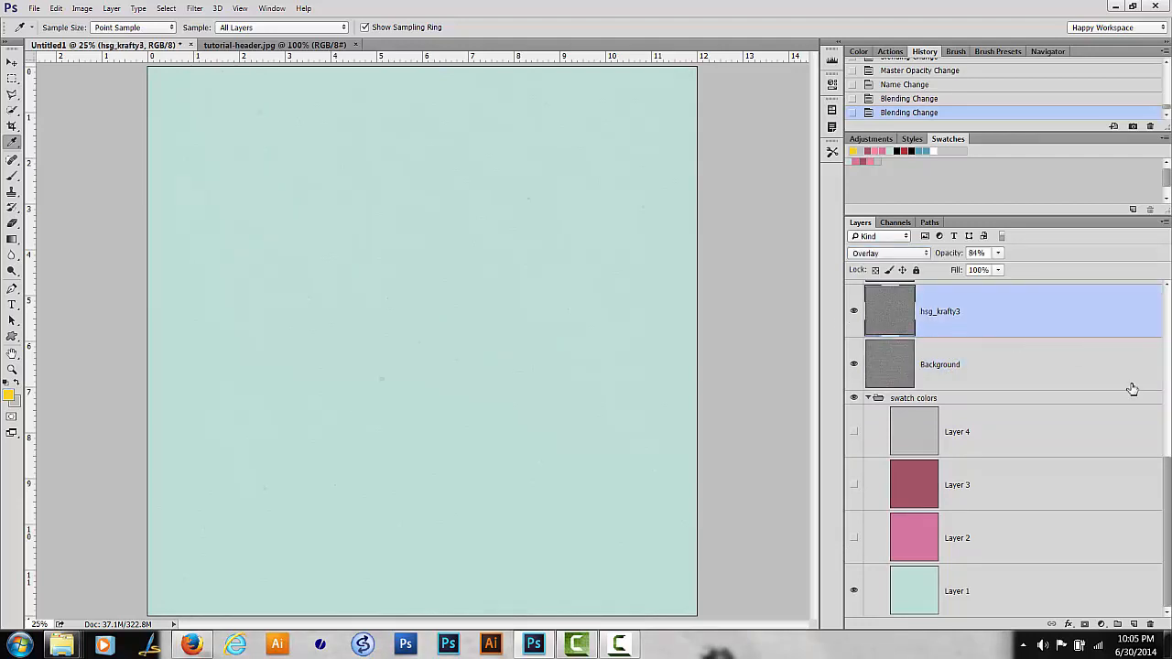
pyautogui.scroll(3, 1168, 473)
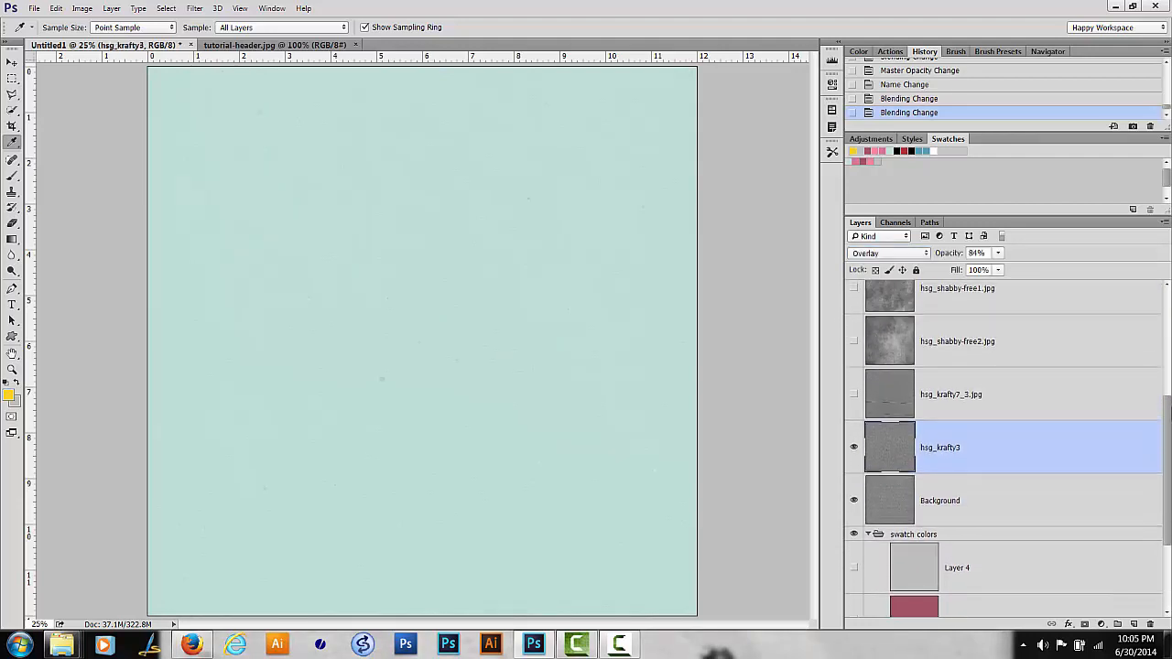
pyautogui.click(854, 395)
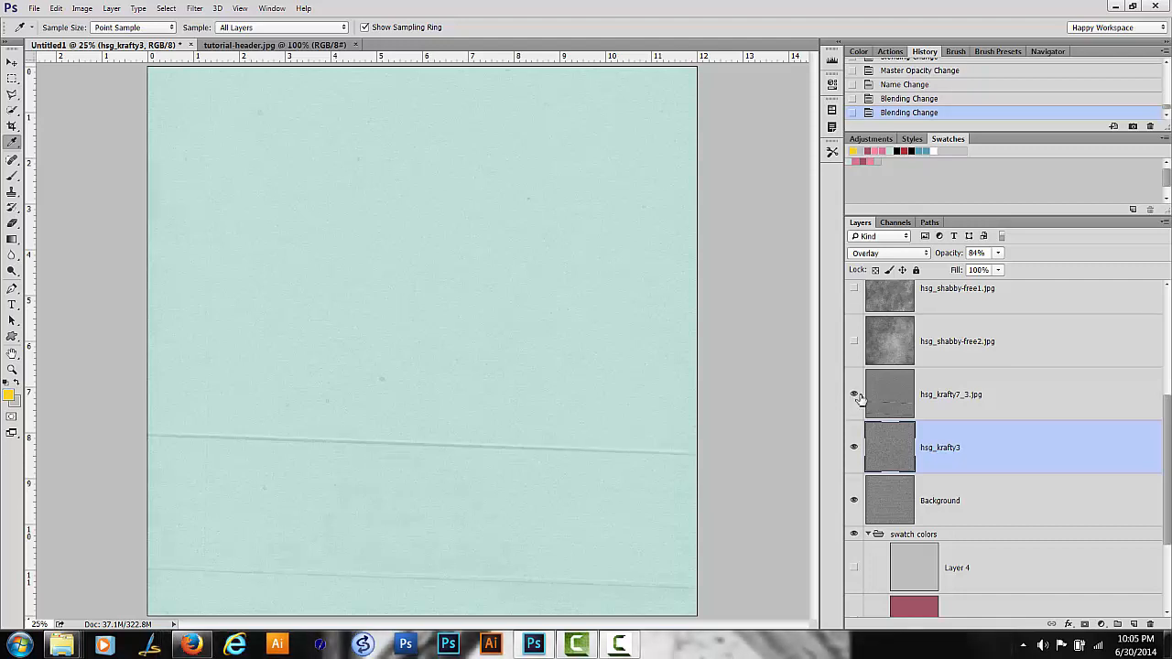
pyautogui.click(955, 395)
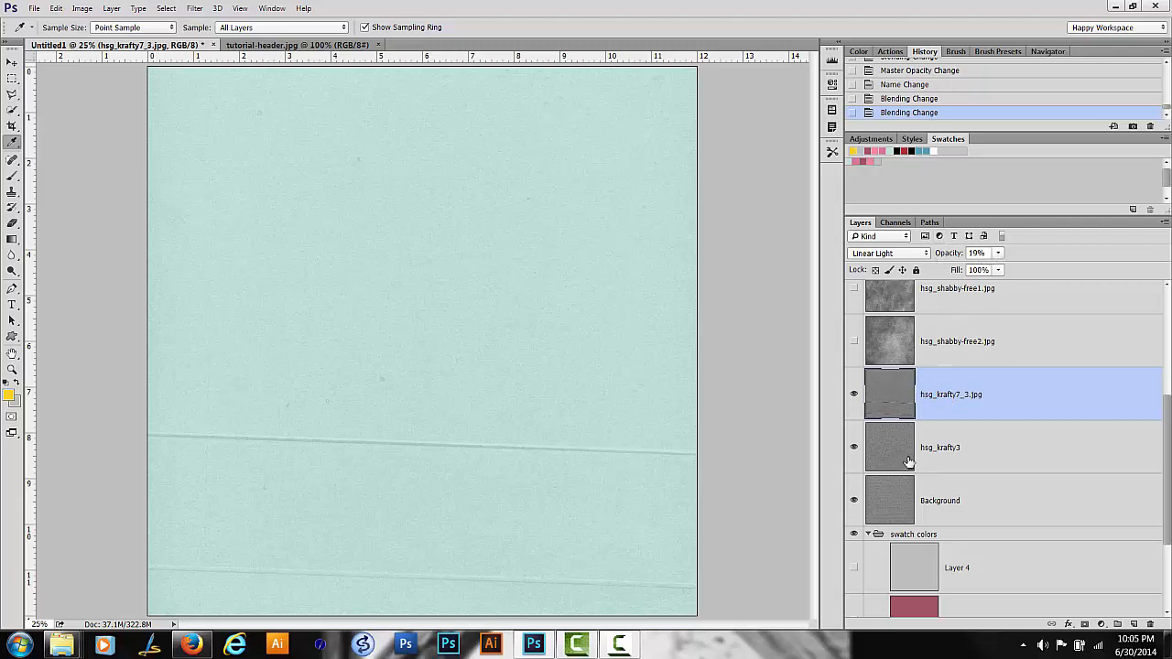
# Show the hsg_shabby-free2.jpg, hsg_shabby-free1.jpg and hsg_shabby8_2.jpg layers, selecting each to review its blend settings.
pyautogui.scroll(3, 1027, 447)
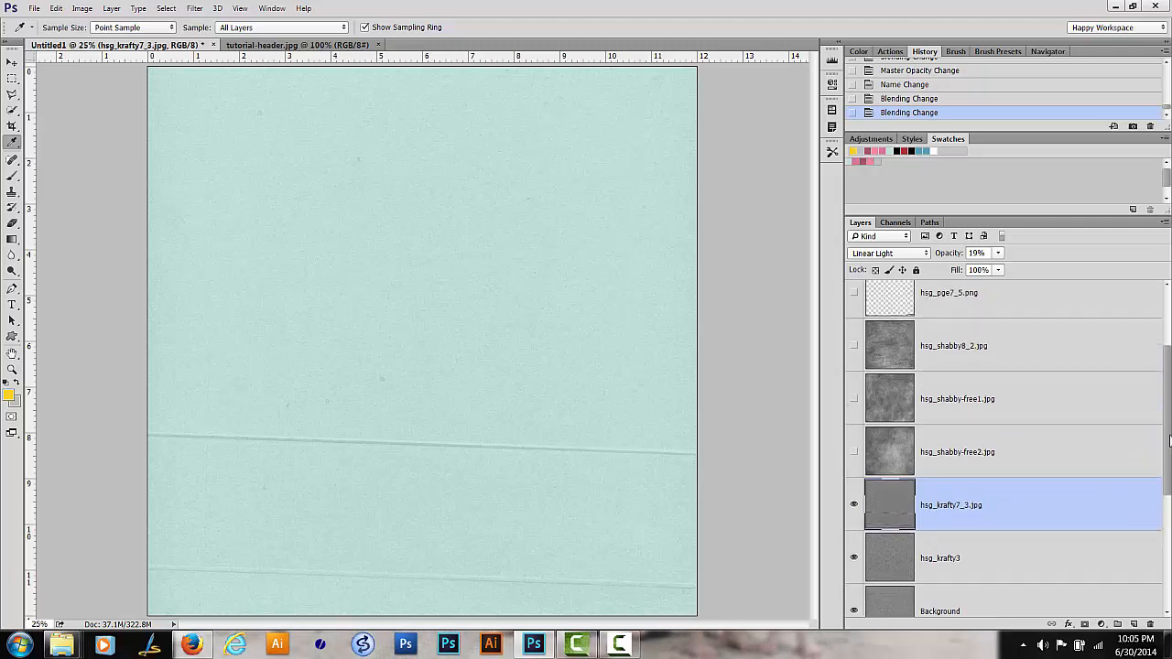
pyautogui.moveTo(856, 476); pyautogui.dragTo(856, 371)
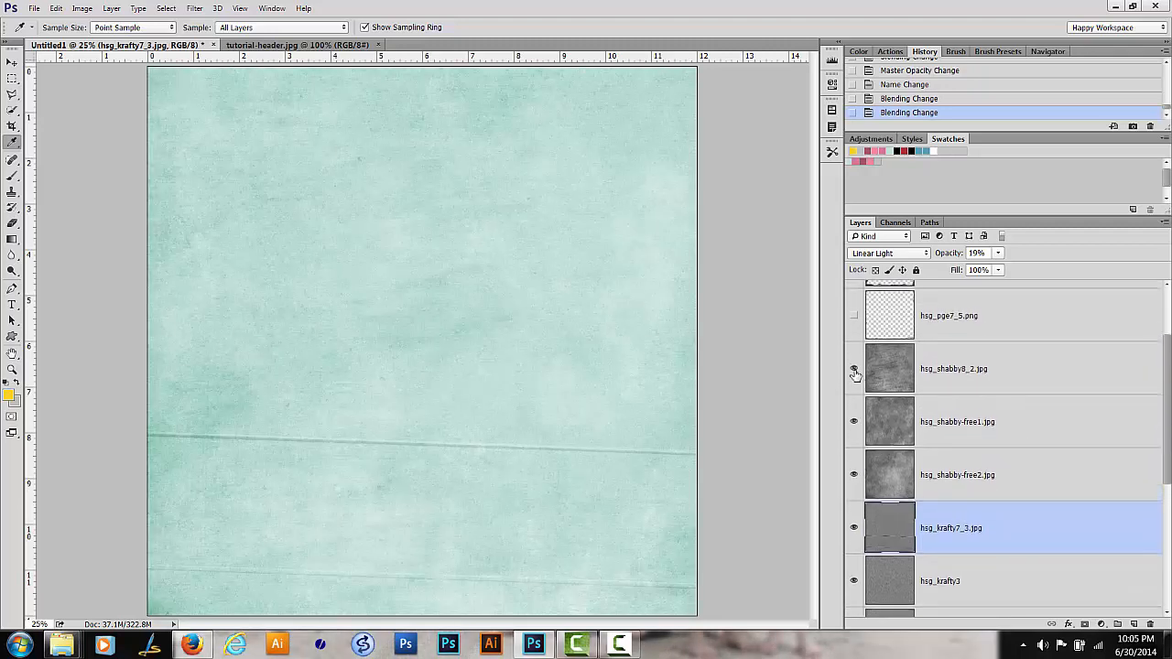
pyautogui.click(983, 374)
pyautogui.click(971, 412)
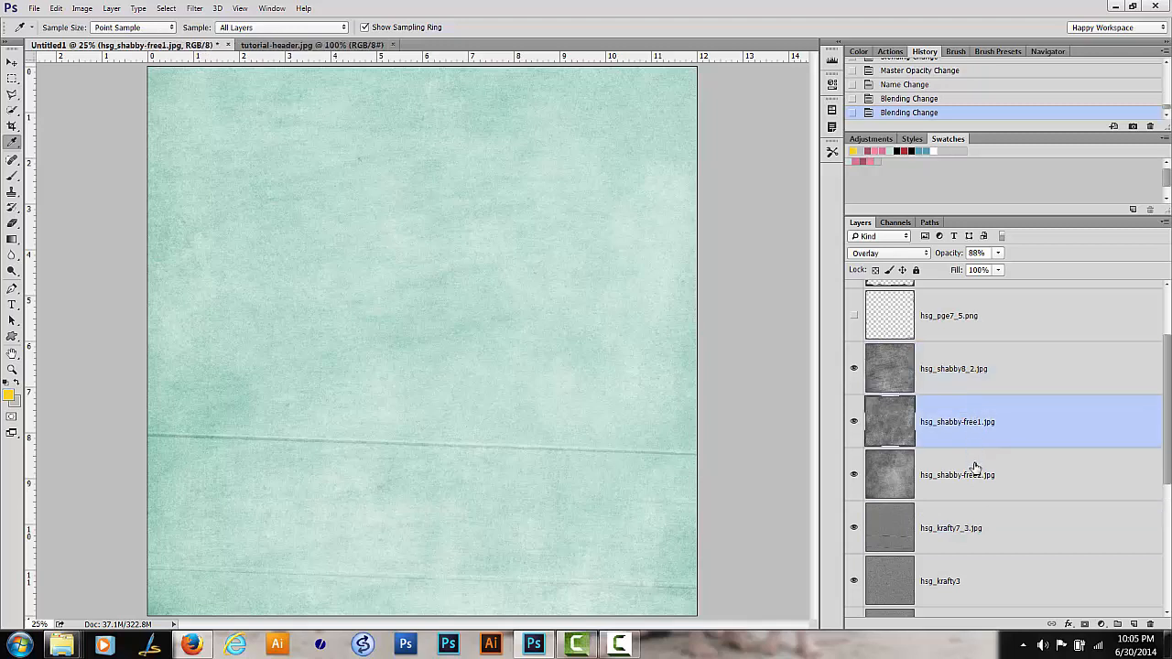
pyautogui.click(973, 466)
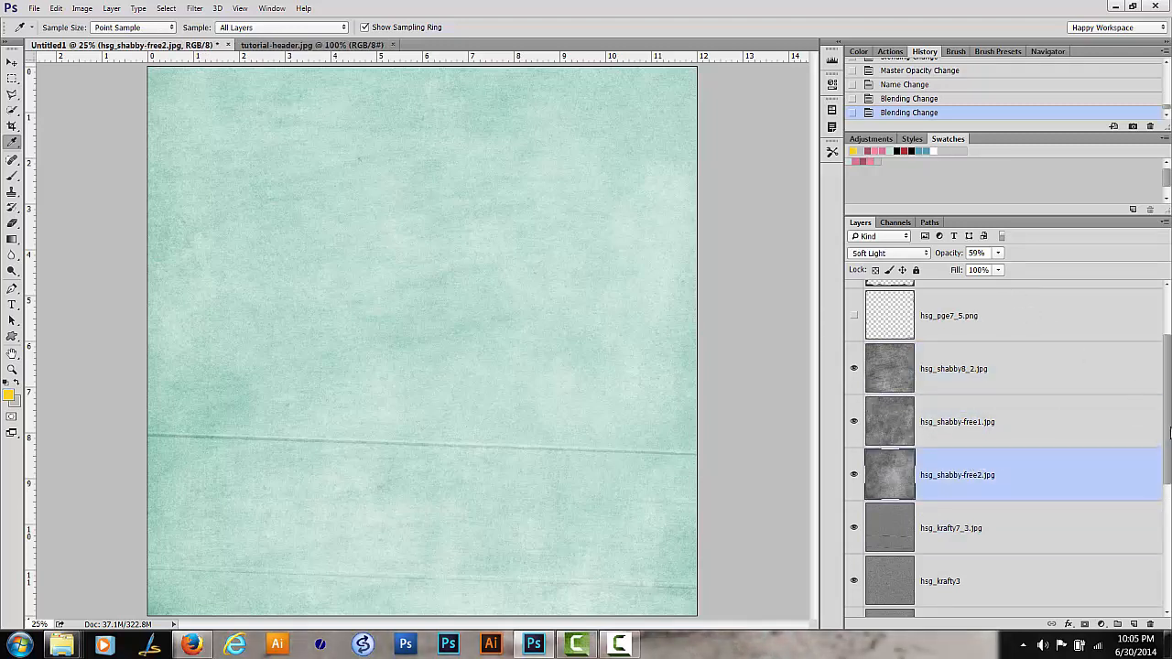
# Show the pink Layer 2 in the swatch colors group to recolor the paper.
pyautogui.moveTo(1170, 430); pyautogui.dragTo(1169, 558)
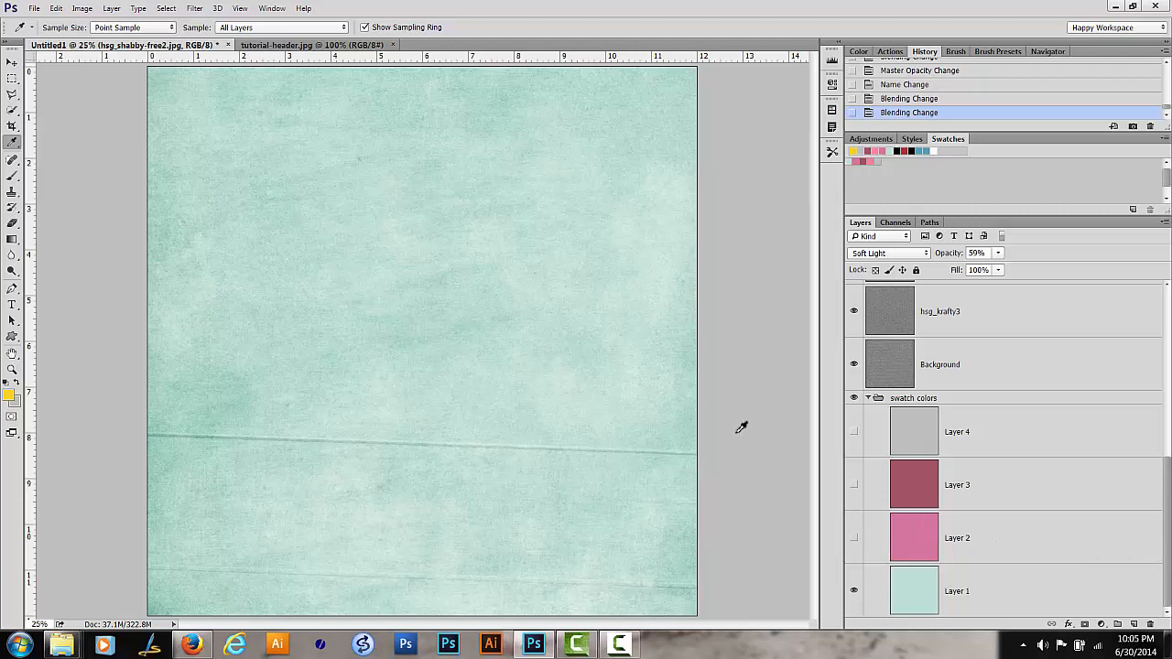
pyautogui.click(855, 540)
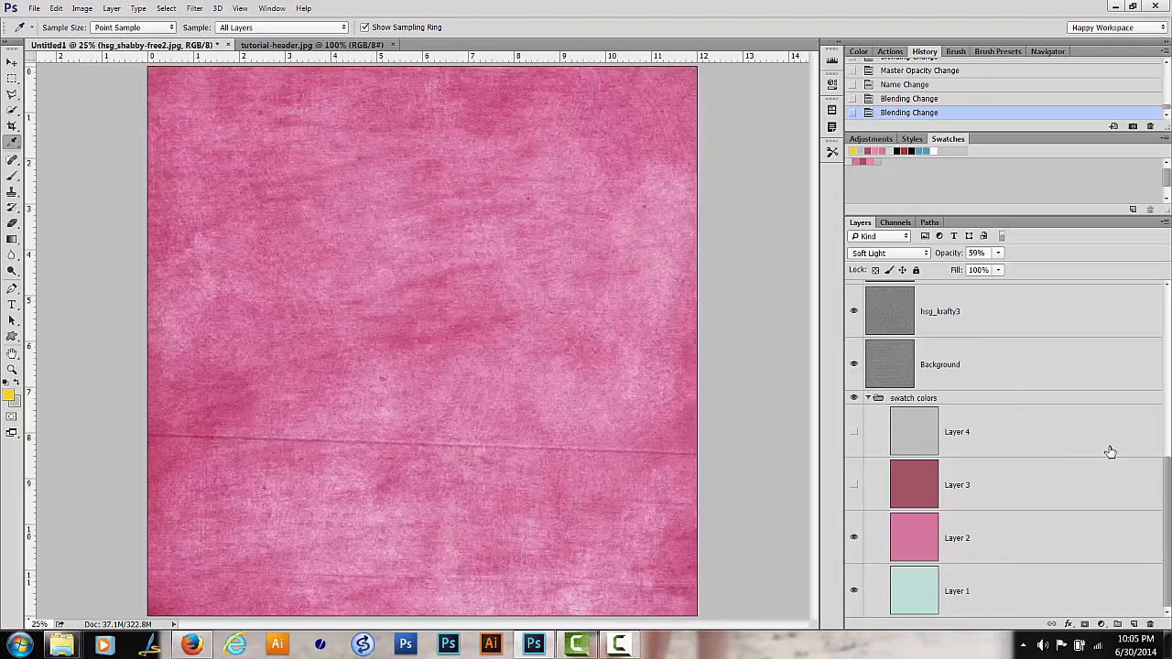
# Set the hsg_shabby-free2.jpg layer's opacity to 27% and lower the opacity of the hsg_shabby-free1.jpg layer.
pyautogui.scroll(5, 996, 397)
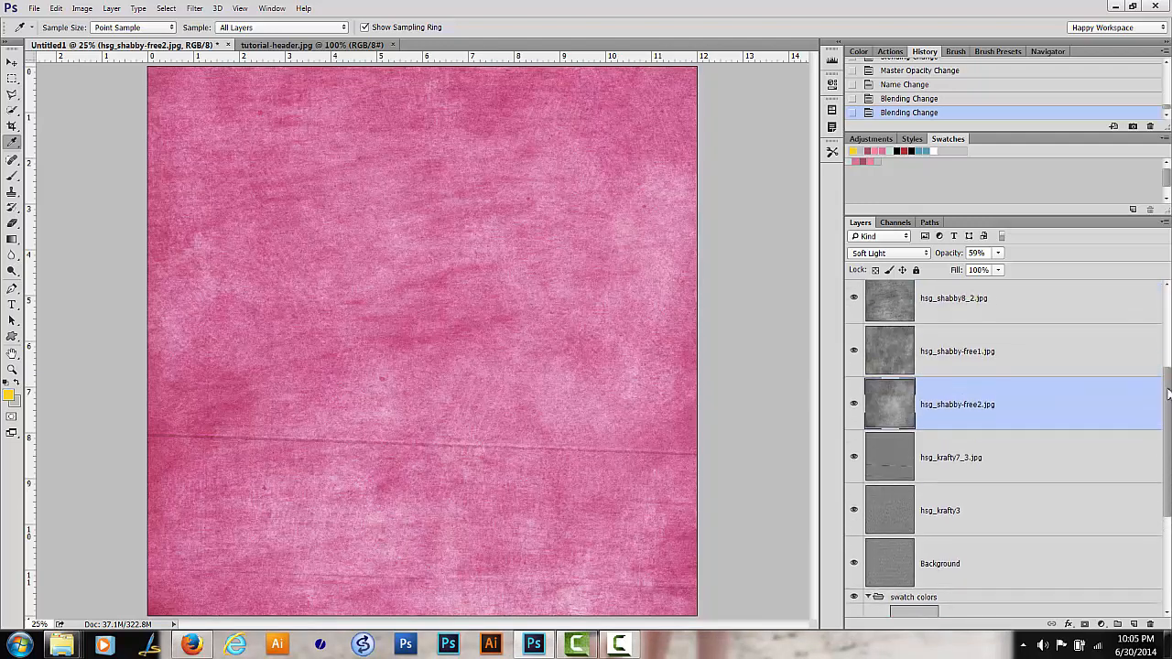
pyautogui.moveTo(999, 255); pyautogui.dragTo(980, 270)
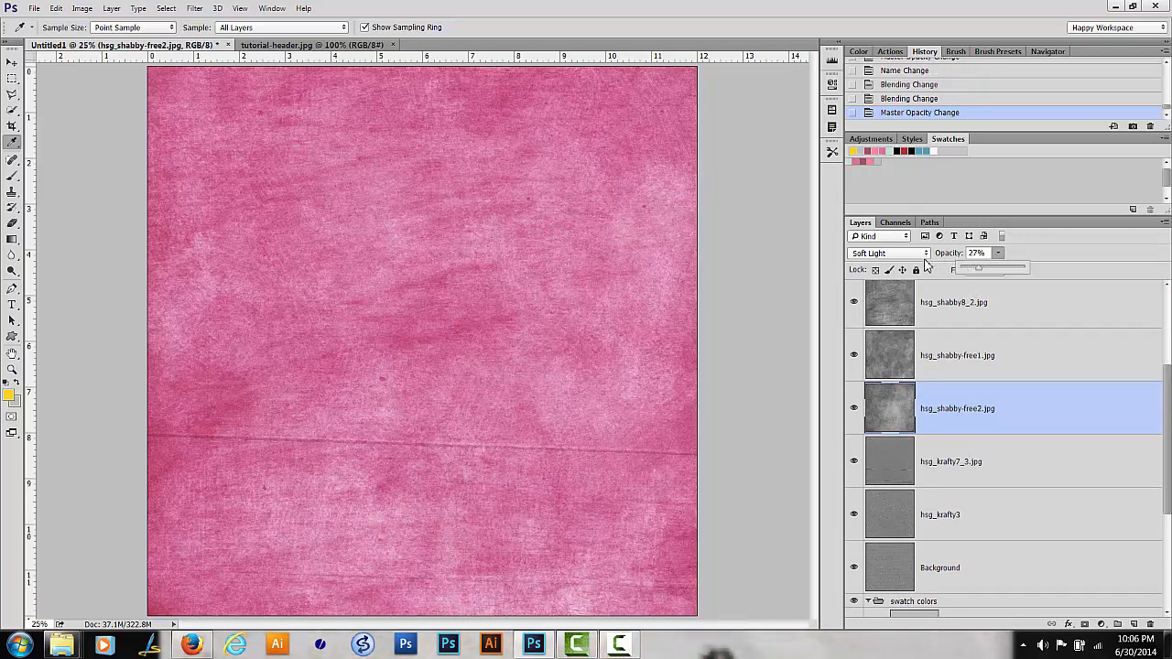
pyautogui.click(975, 355)
pyautogui.click(998, 255)
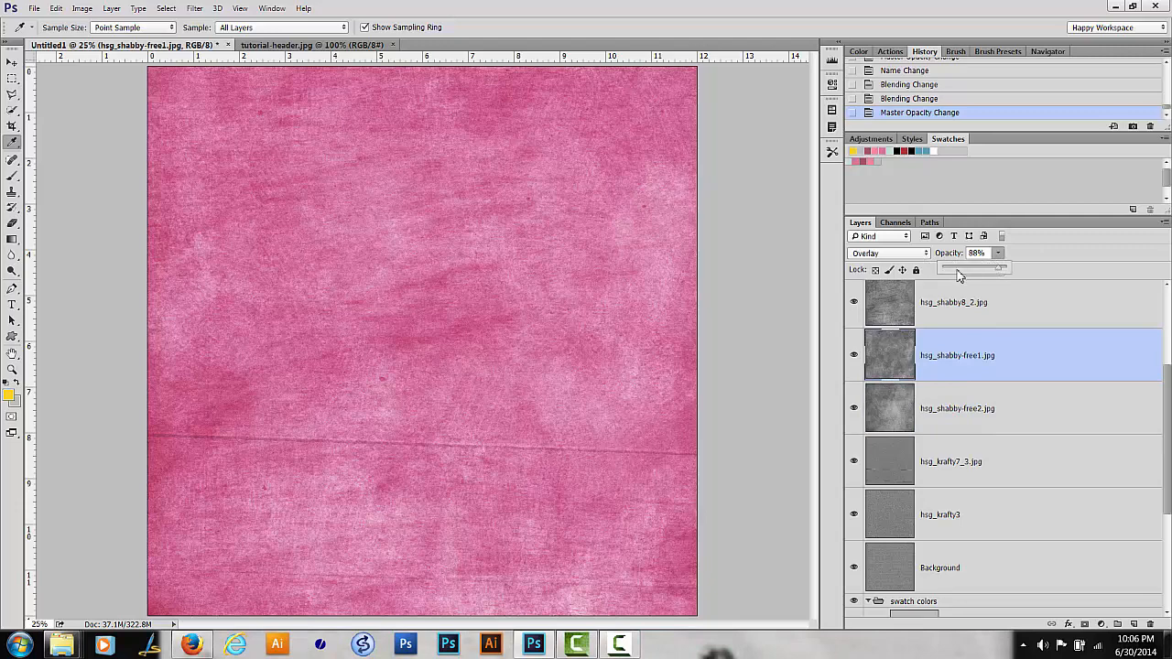
# Set the opacity of the hsg_shabby8_2.jpg layer to 45%.
pyautogui.click(960, 317)
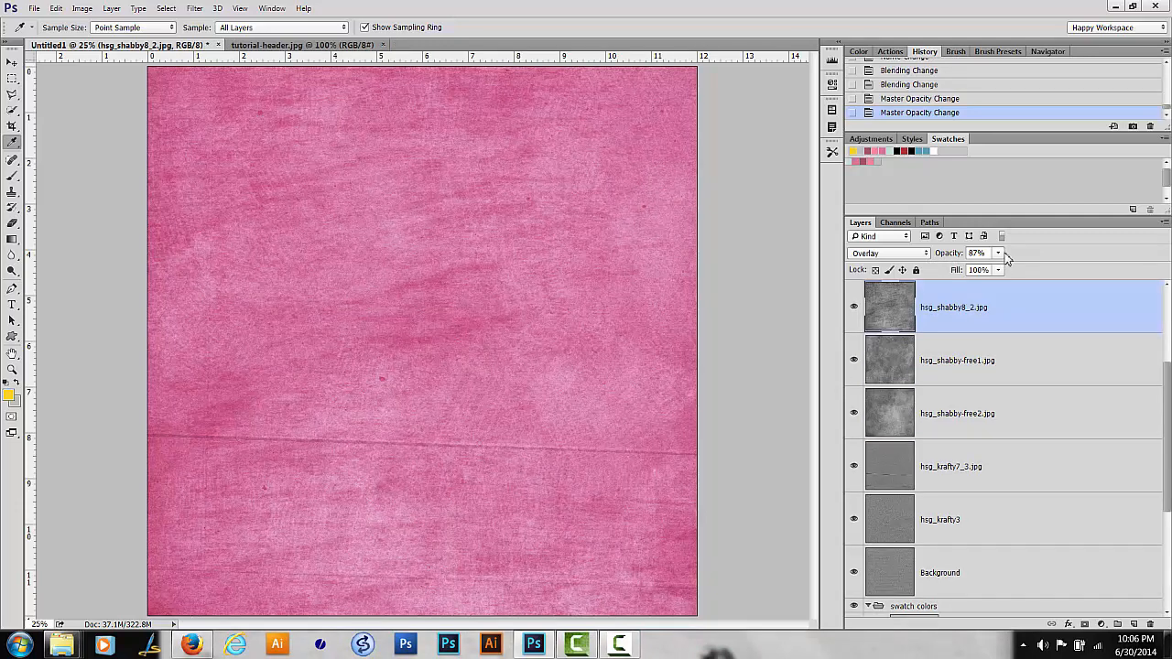
pyautogui.click(999, 256)
pyautogui.moveTo(998, 268); pyautogui.dragTo(974, 270)
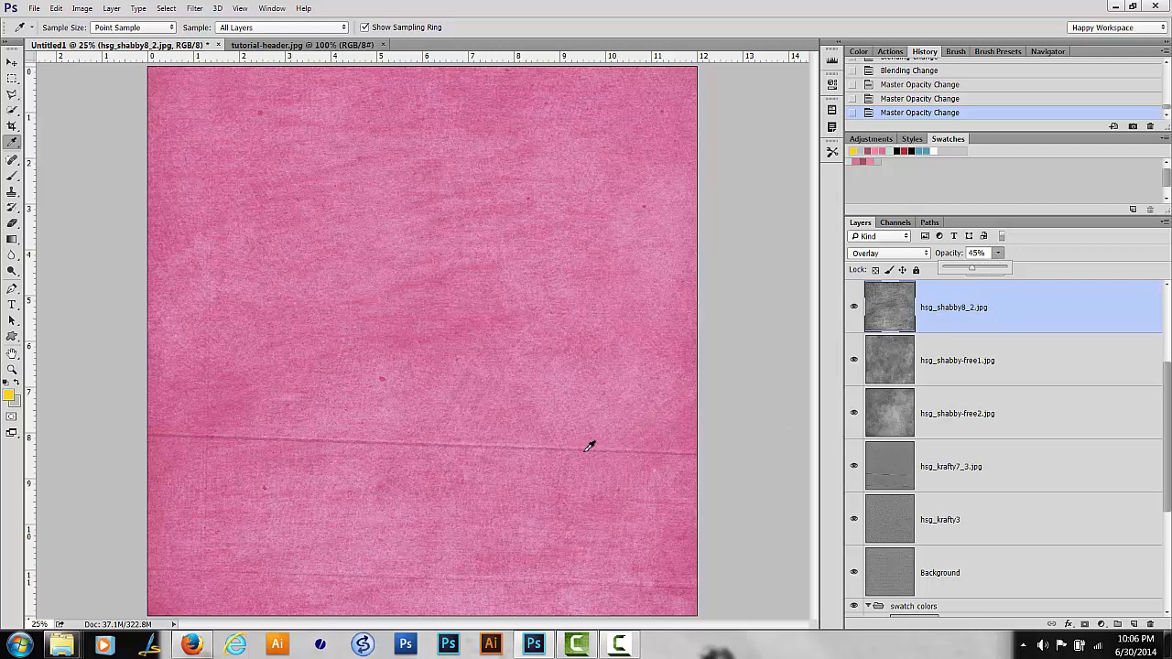
# Compare the paper with and without the hsg_krafty7_3.jpg crease layer by hiding it and showing it again.
pyautogui.click(1168, 421)
pyautogui.moveTo(1169, 421); pyautogui.dragTo(1169, 432)
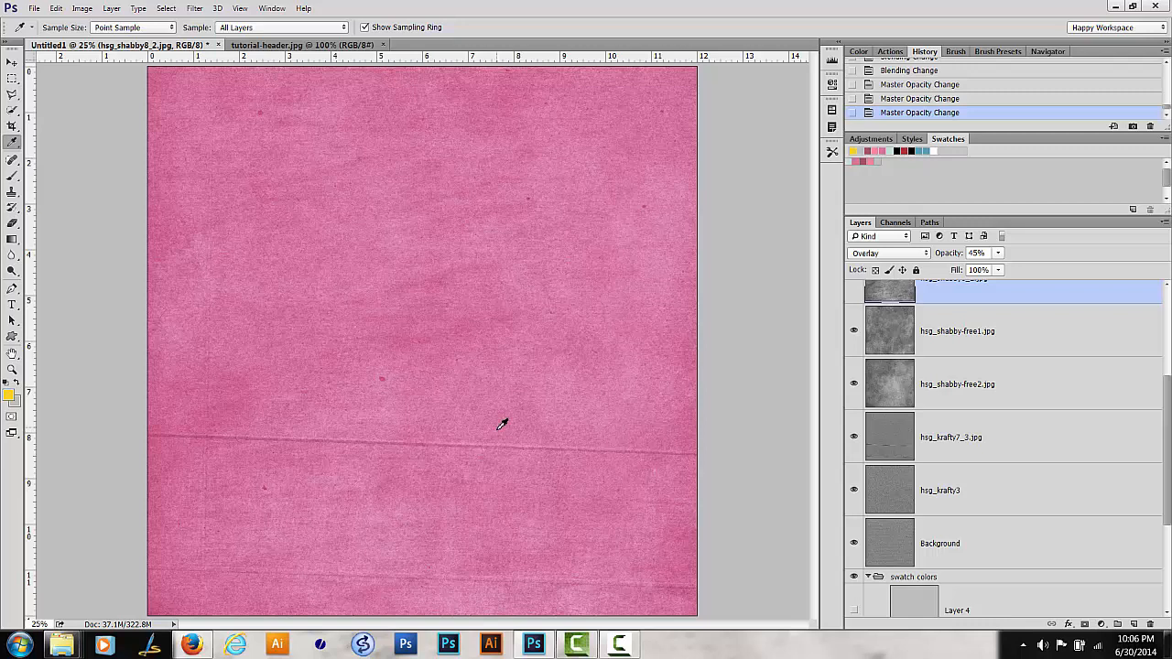
pyautogui.click(854, 444)
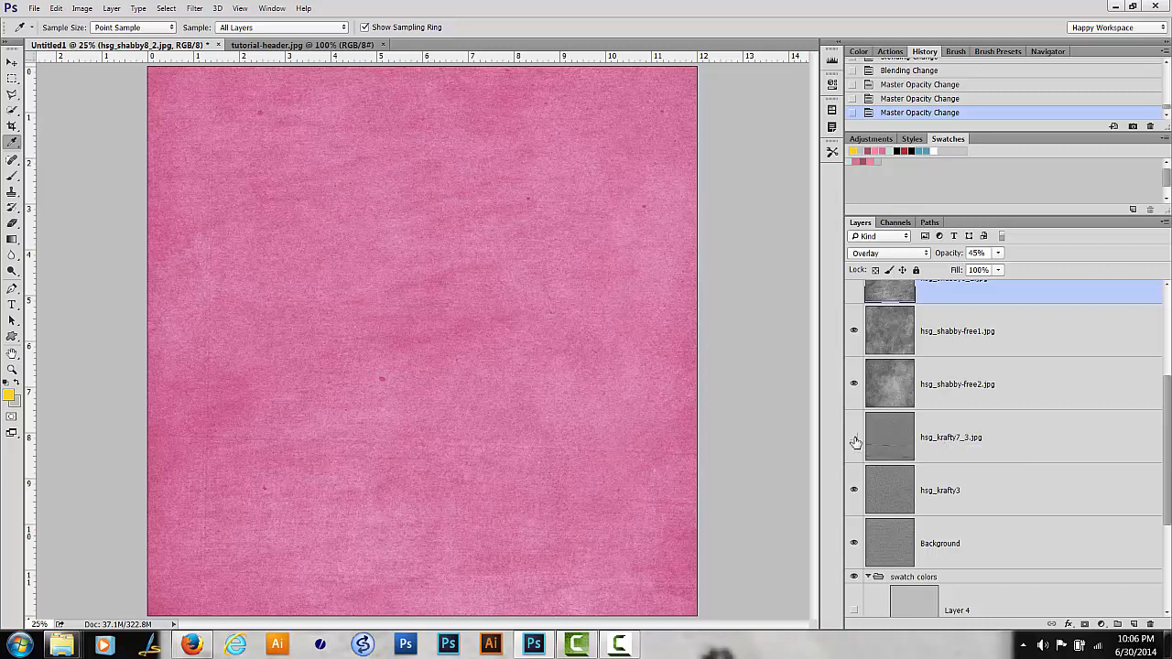
pyautogui.click(854, 442)
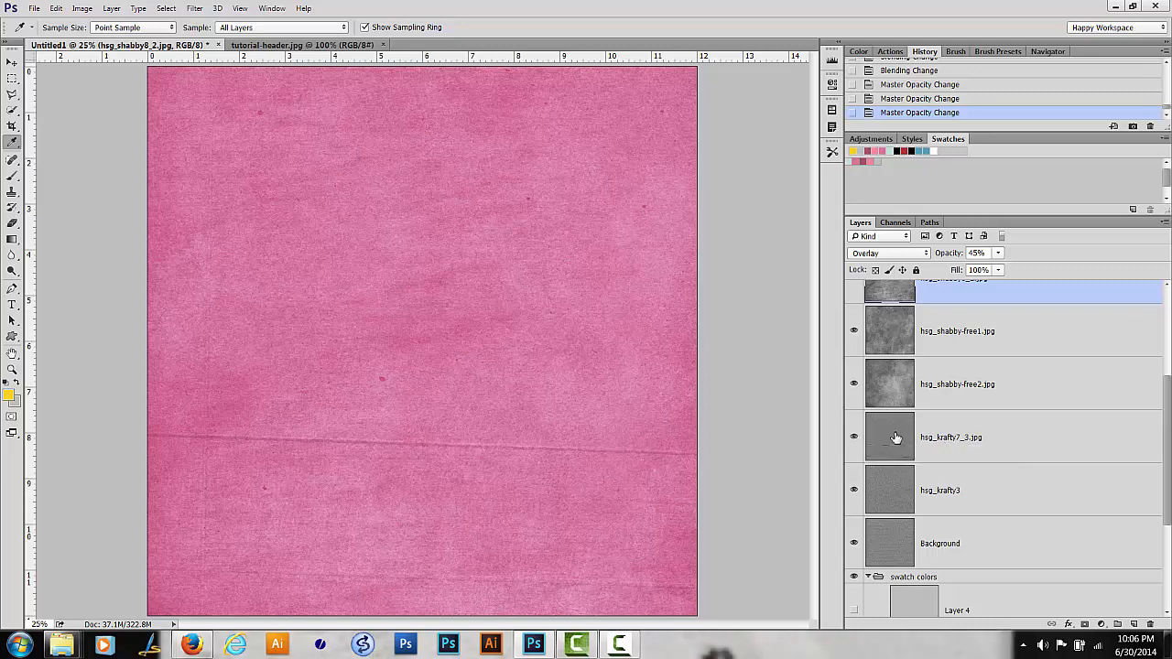
# Rotate the hsg_krafty7_3.jpg crease layer 180° and flip it horizontally with Free Transform.
pyautogui.rightClick(949, 438)
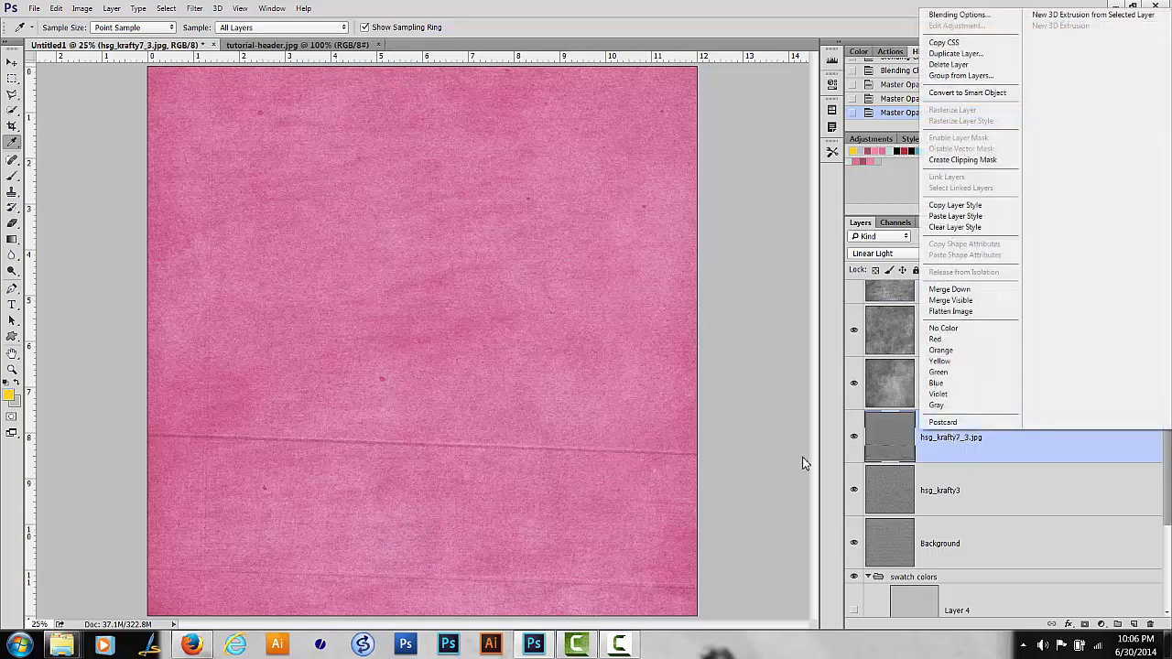
pyautogui.click(953, 444)
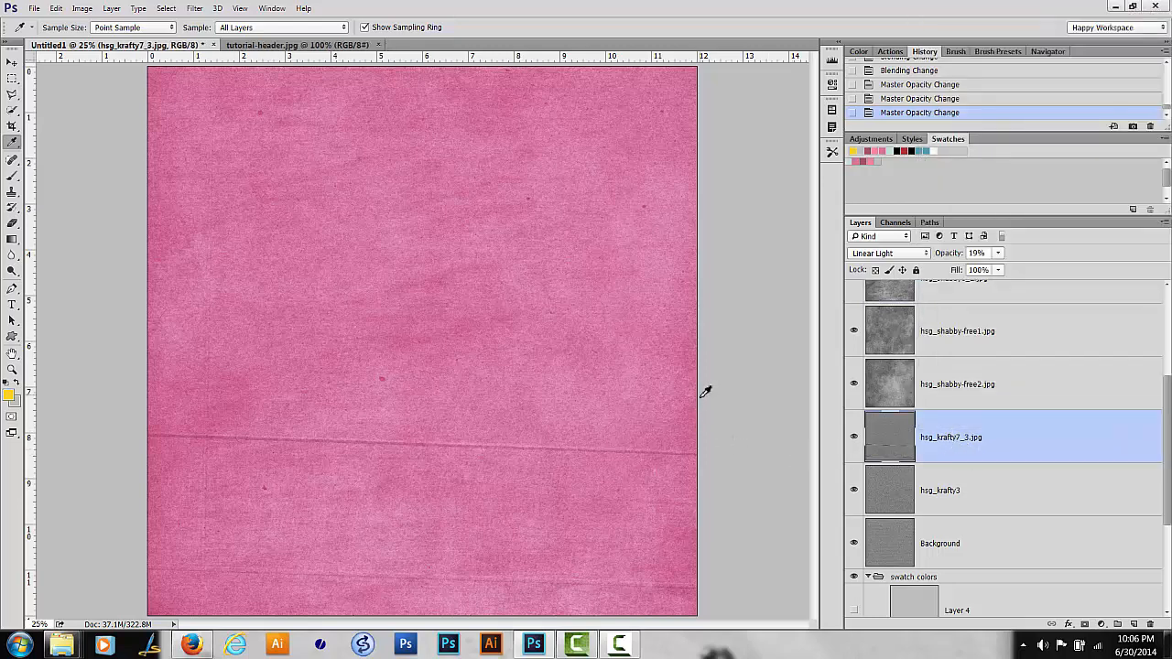
pyautogui.hotkey('ctrl', 't')
pyautogui.rightClick(584, 368)
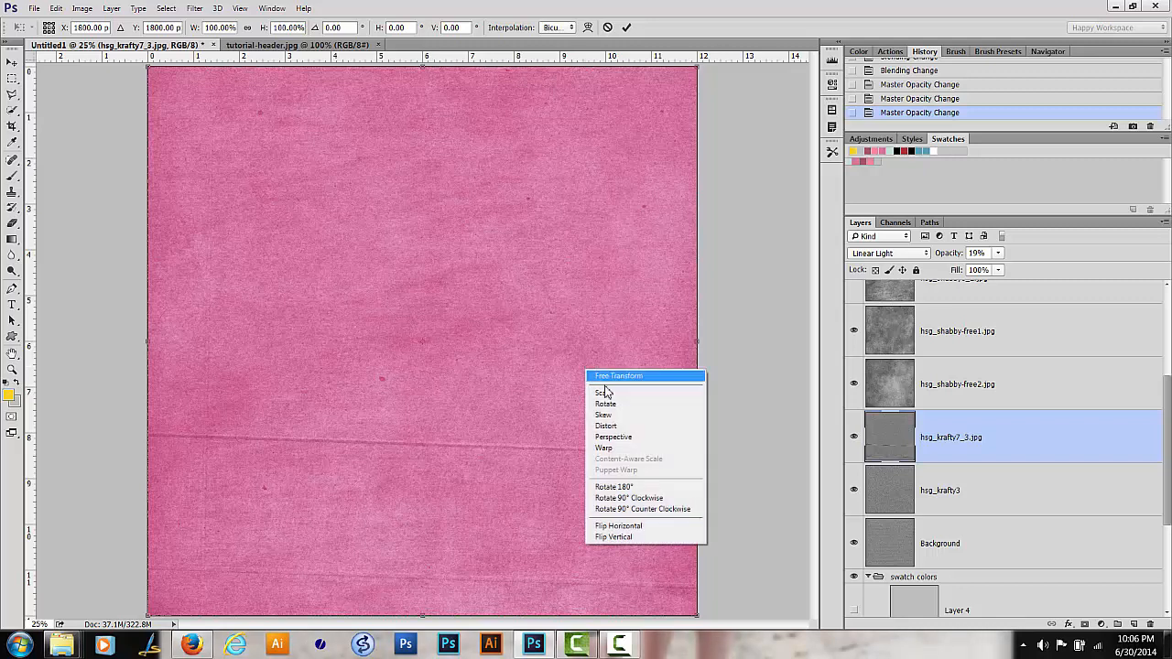
pyautogui.click(619, 406)
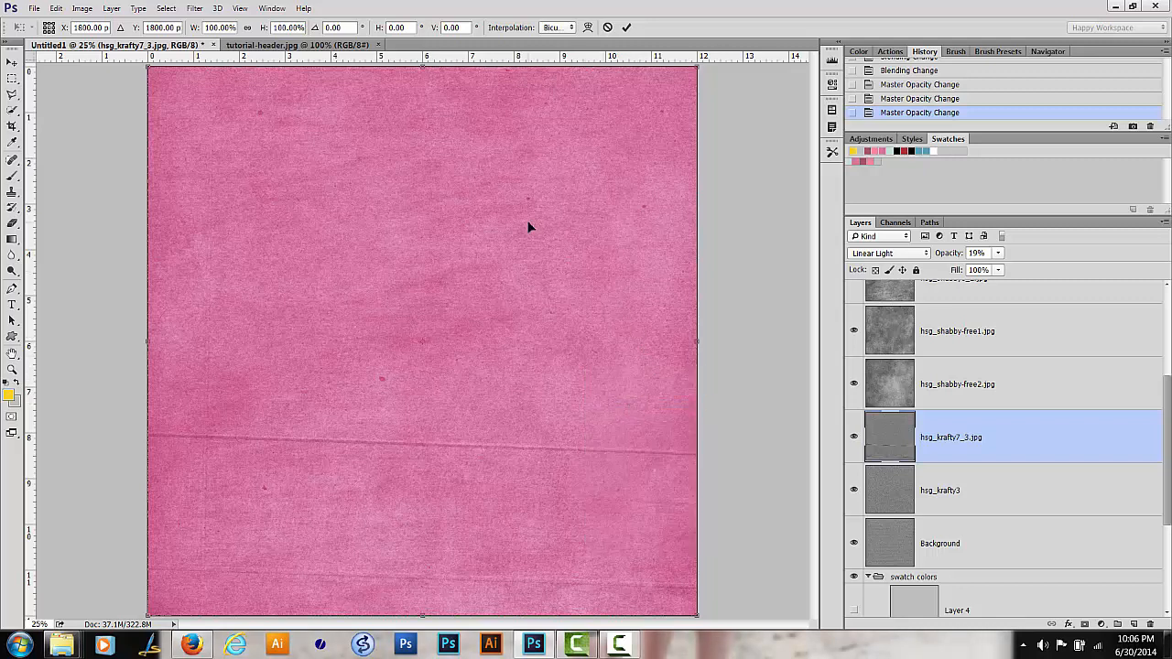
pyautogui.rightClick(482, 286)
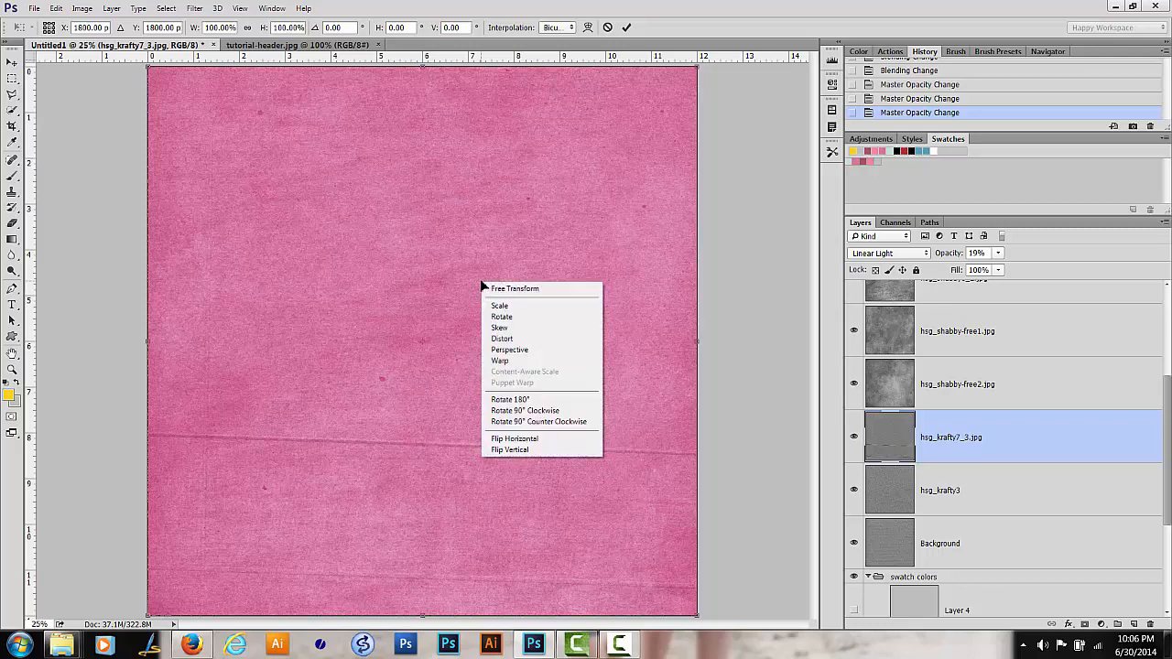
pyautogui.click(532, 401)
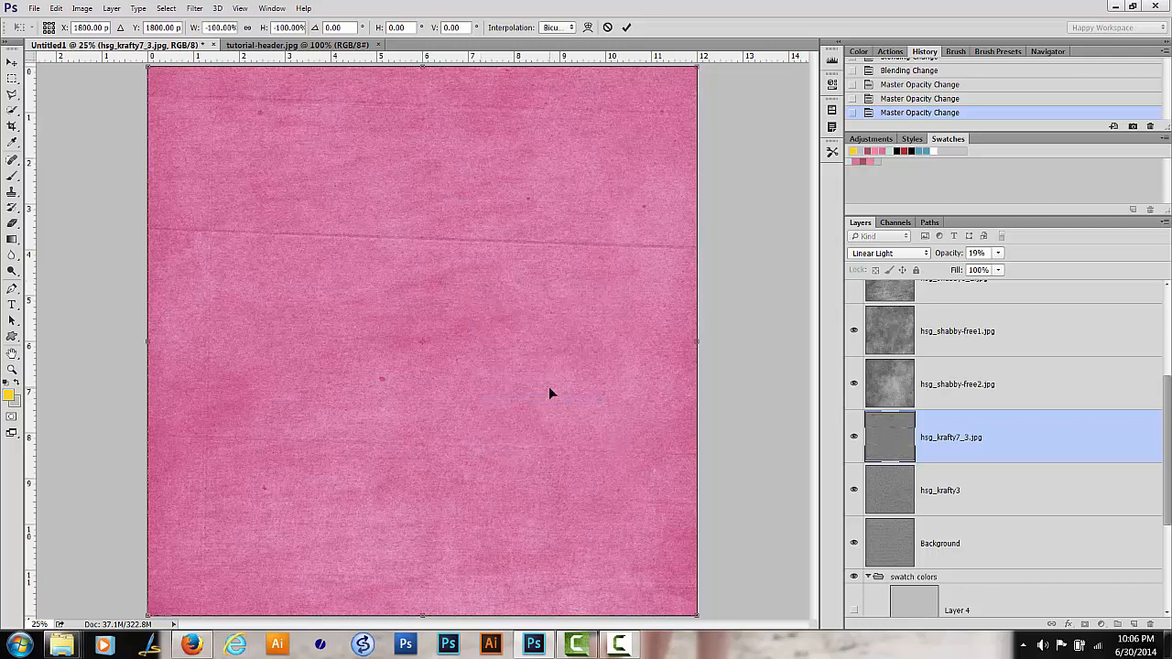
pyautogui.rightClick(574, 309)
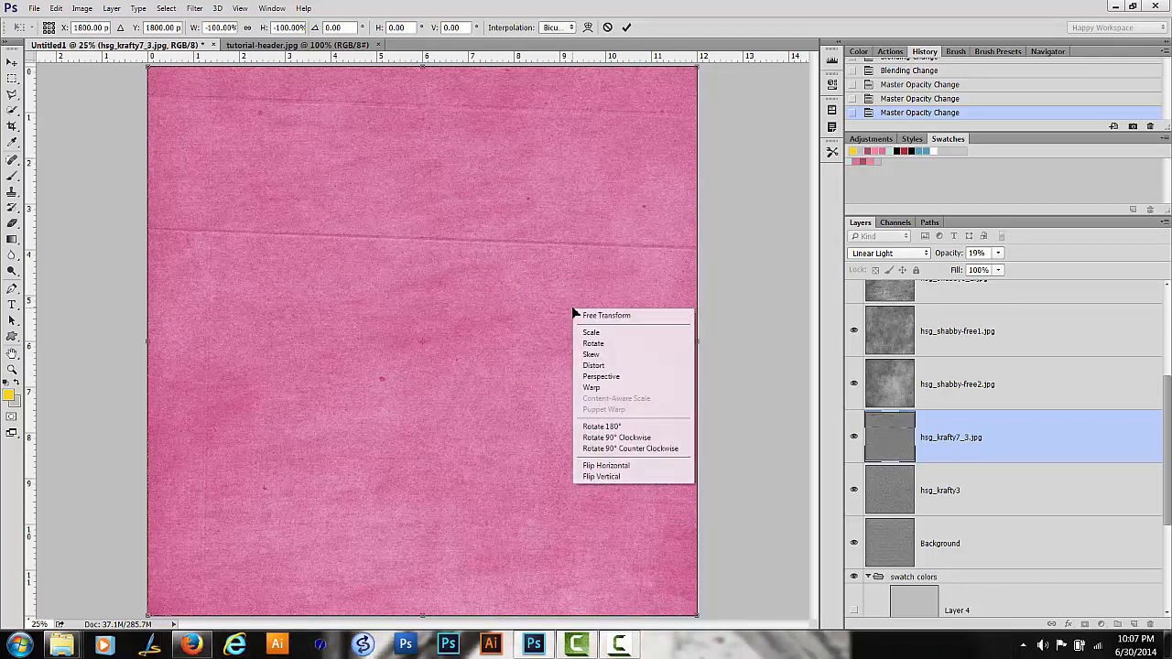
pyautogui.click(641, 468)
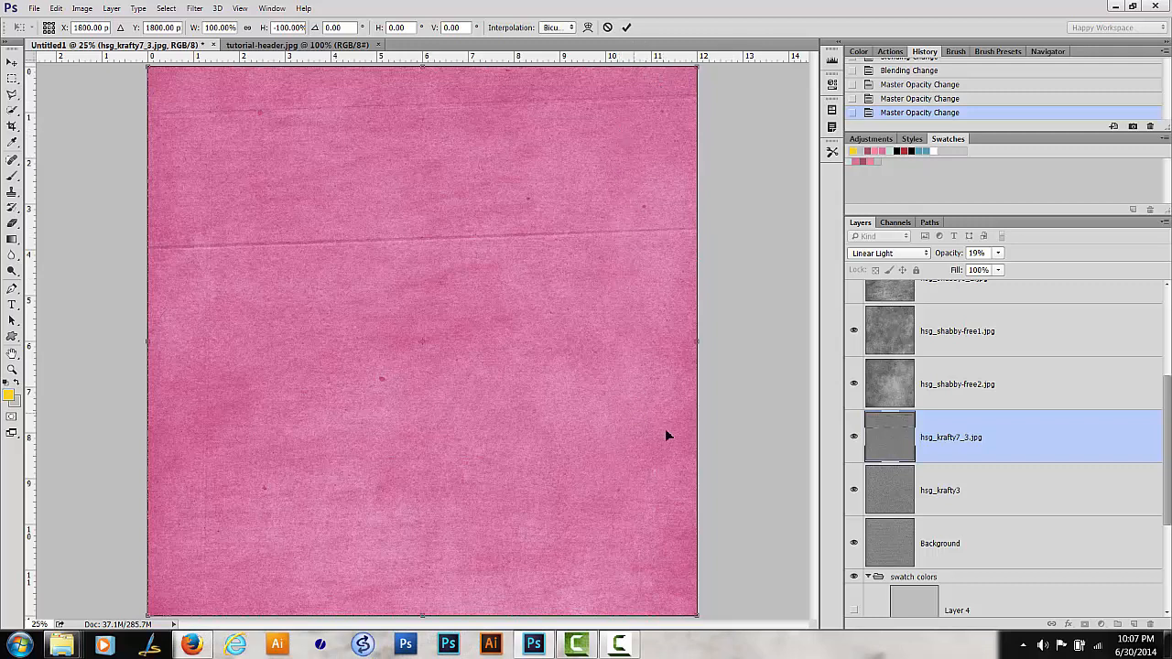
# Set the hsg_krafty7_3.jpg layer's opacity to 16% and apply its transformation.
pyautogui.click(999, 258)
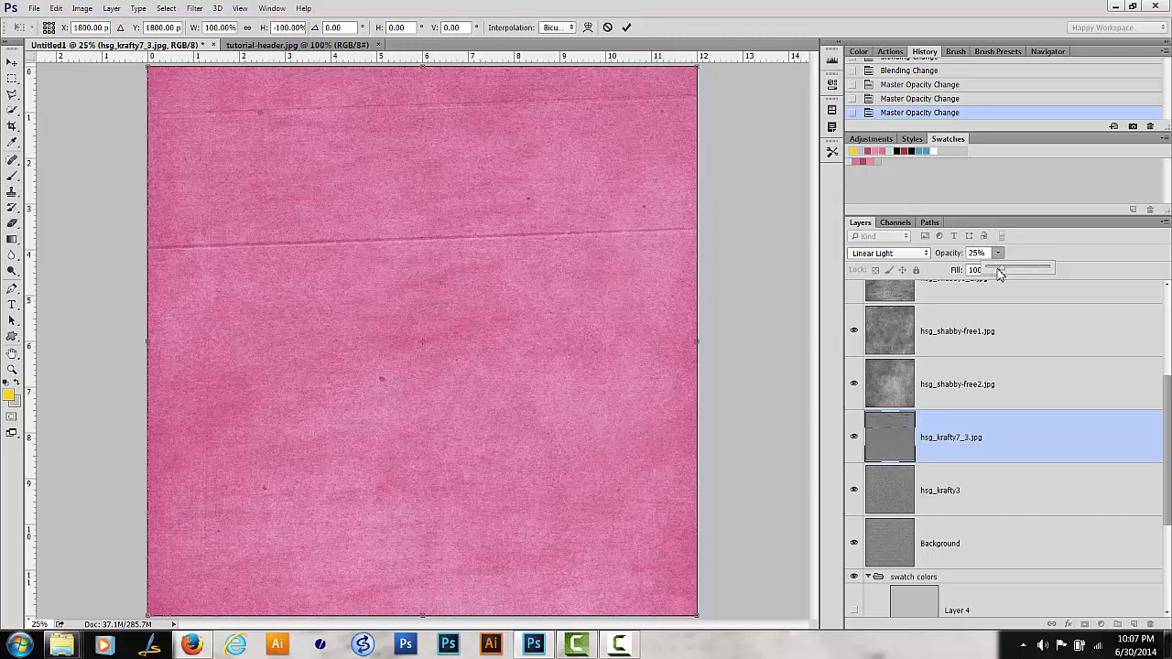
pyautogui.moveTo(1000, 272); pyautogui.dragTo(996, 273)
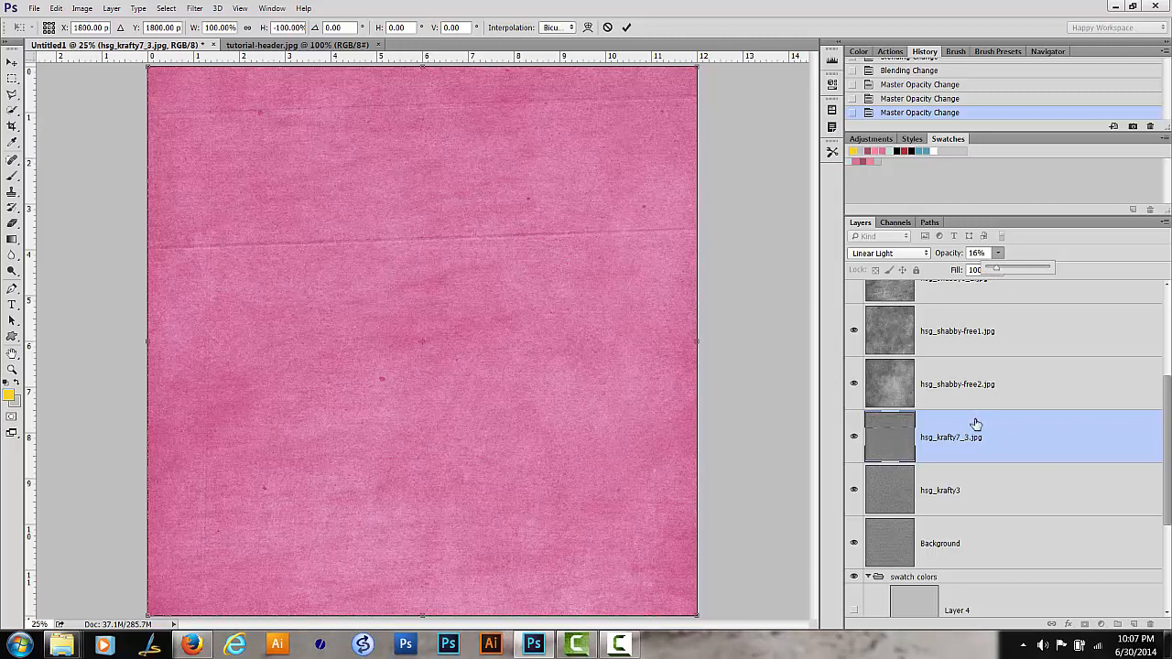
pyautogui.click(979, 487)
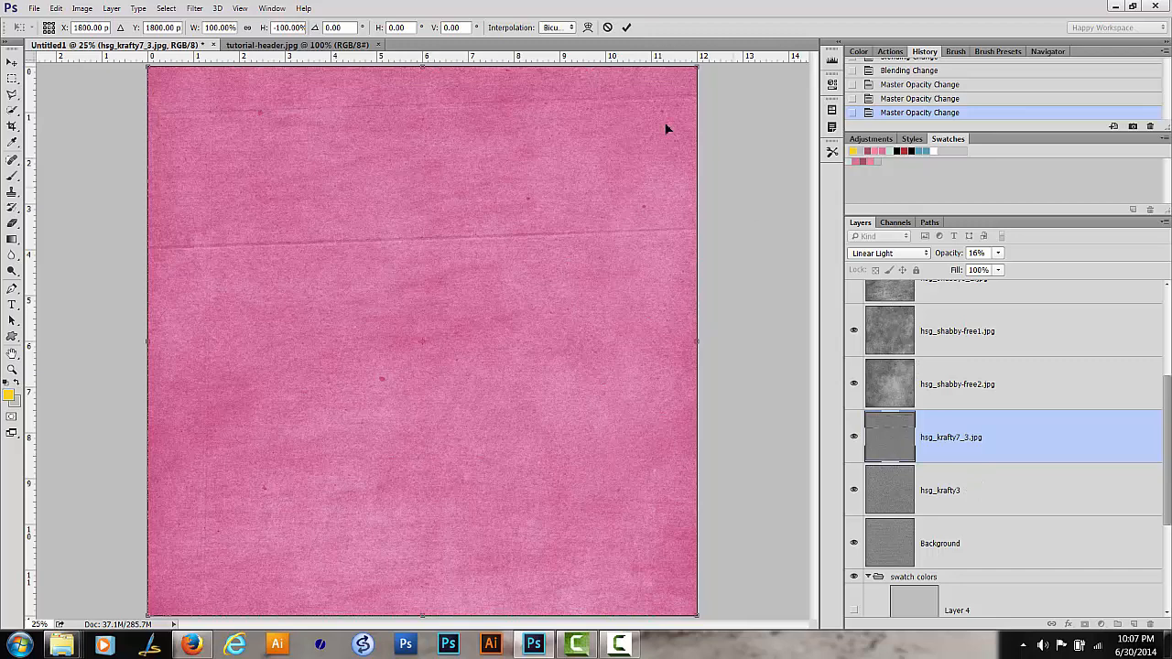
pyautogui.click(626, 26)
# Rotate the hsg_krafty3 layer 180° with Free Transform and apply the transformation.
pyautogui.rightClick(955, 494)
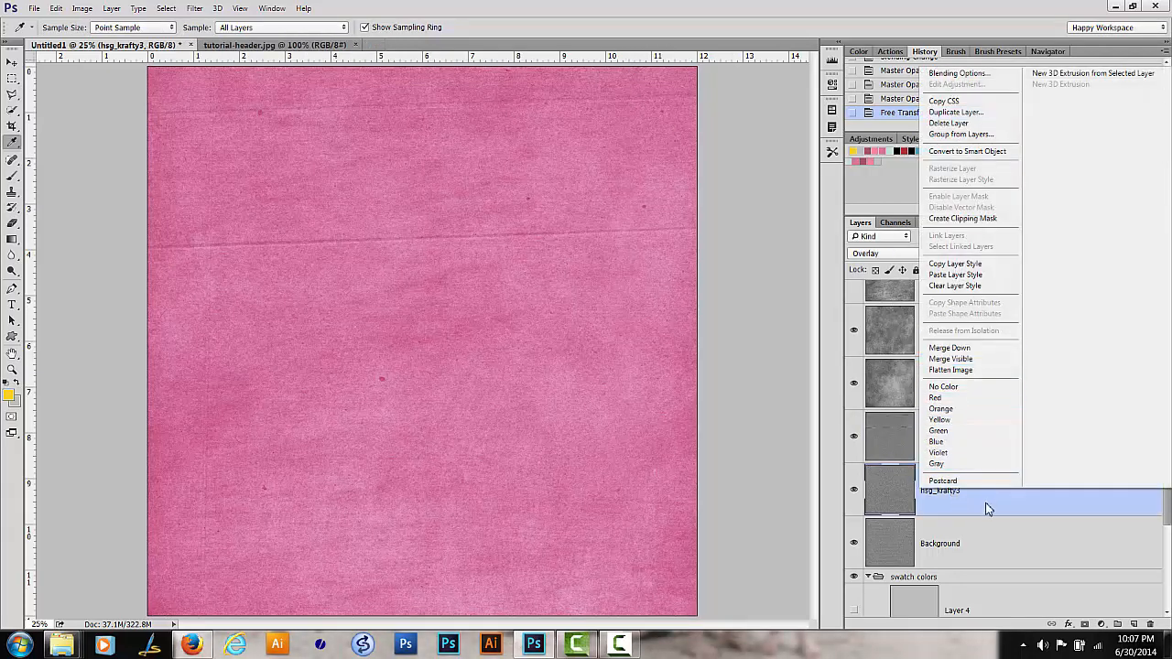
pyautogui.click(949, 500)
pyautogui.hotkey('ctrl', 't')
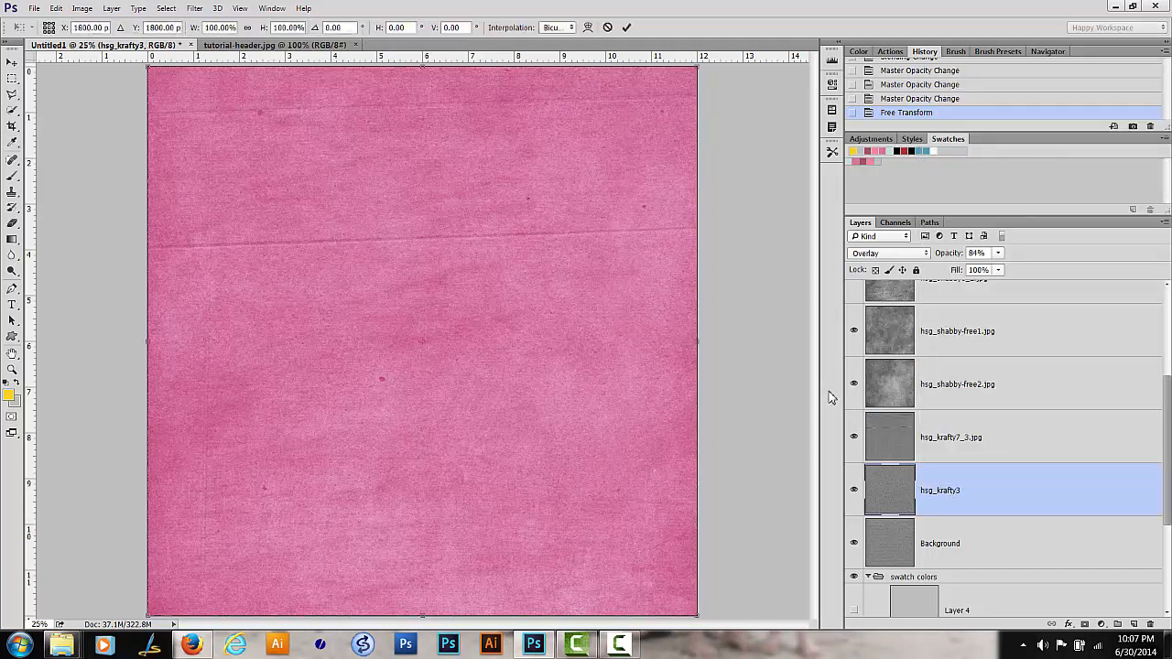
pyautogui.rightClick(589, 317)
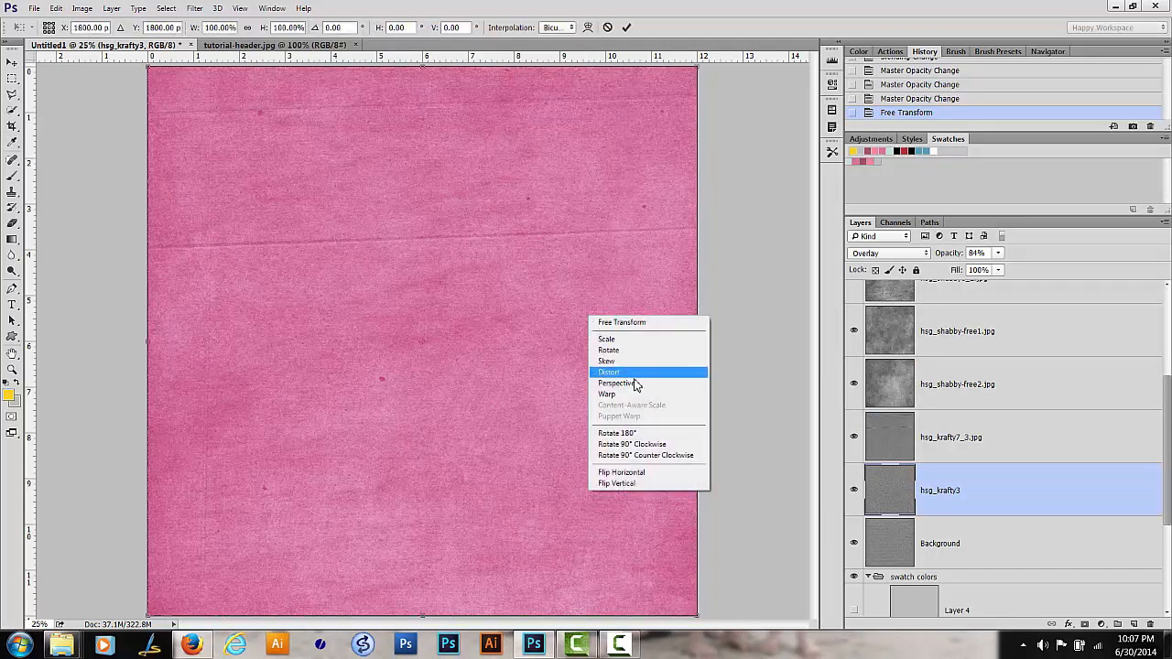
pyautogui.click(650, 435)
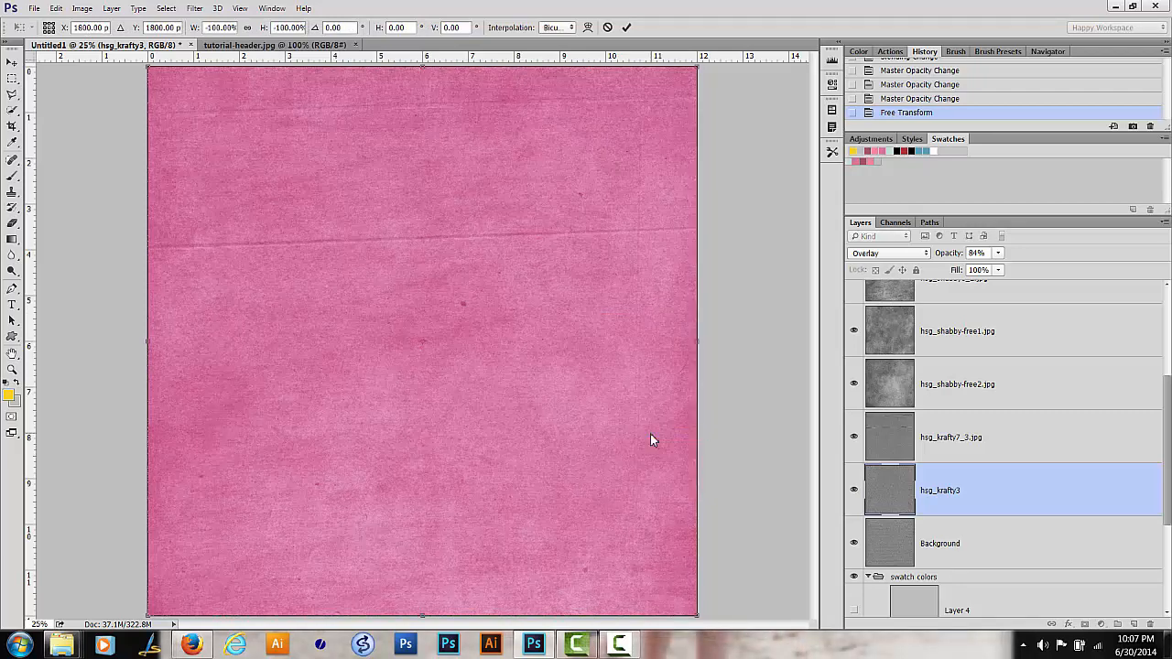
pyautogui.click(627, 30)
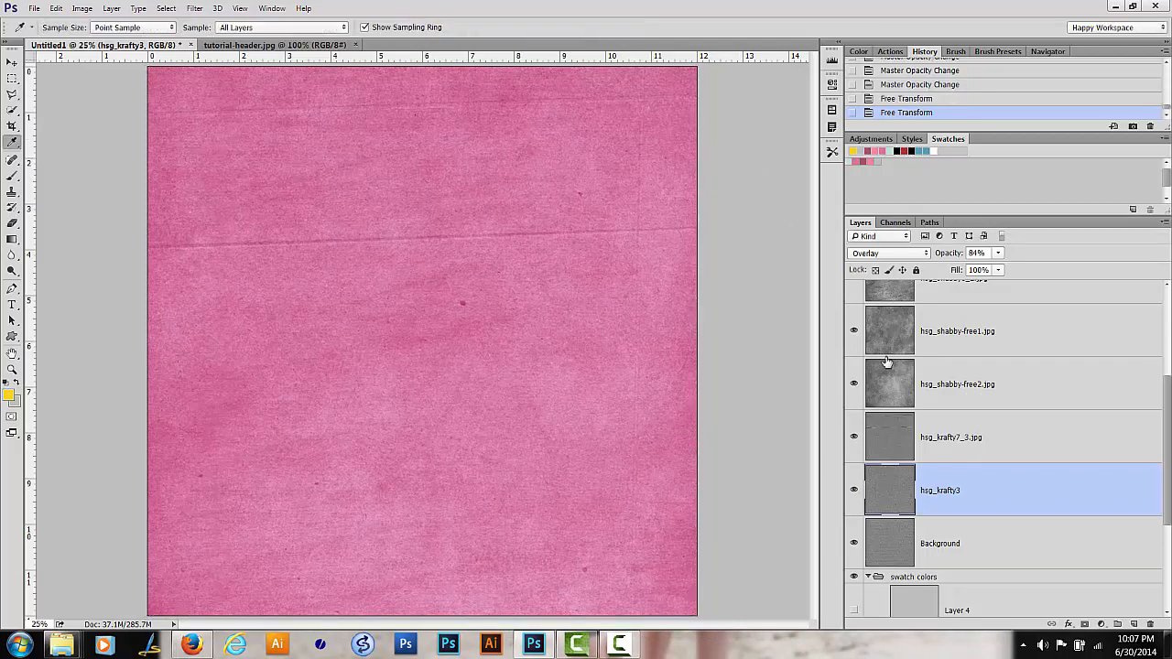
# Compare the paper with and without the hsg_krafty3 layer by toggling its visibility.
pyautogui.click(855, 493)
pyautogui.click(855, 494)
pyautogui.click(856, 496)
pyautogui.click(856, 495)
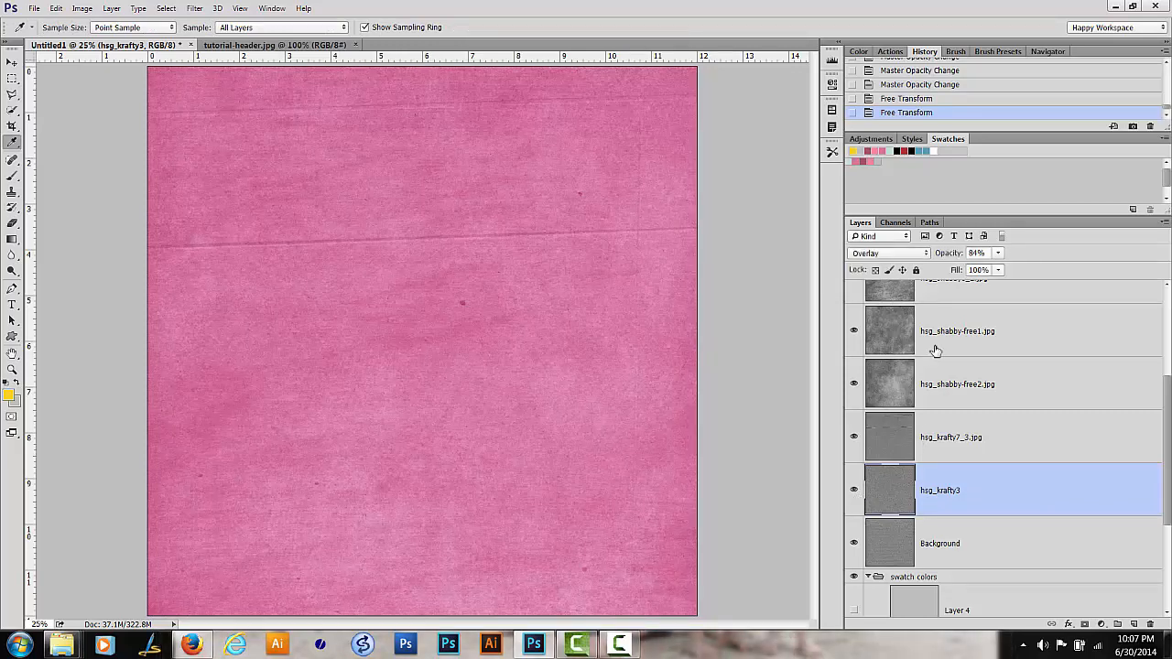
# Lower the hsg_krafty3 layer's opacity to 23%.
pyautogui.click(998, 252)
pyautogui.moveTo(984, 267); pyautogui.dragTo(962, 271)
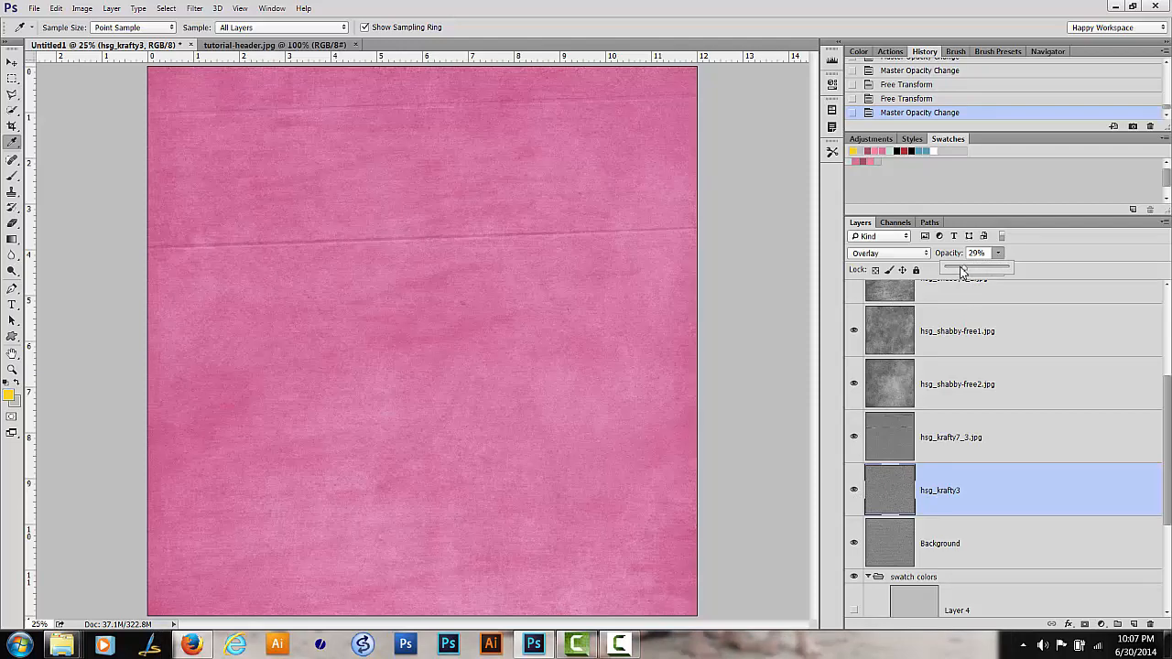
pyautogui.click(643, 403)
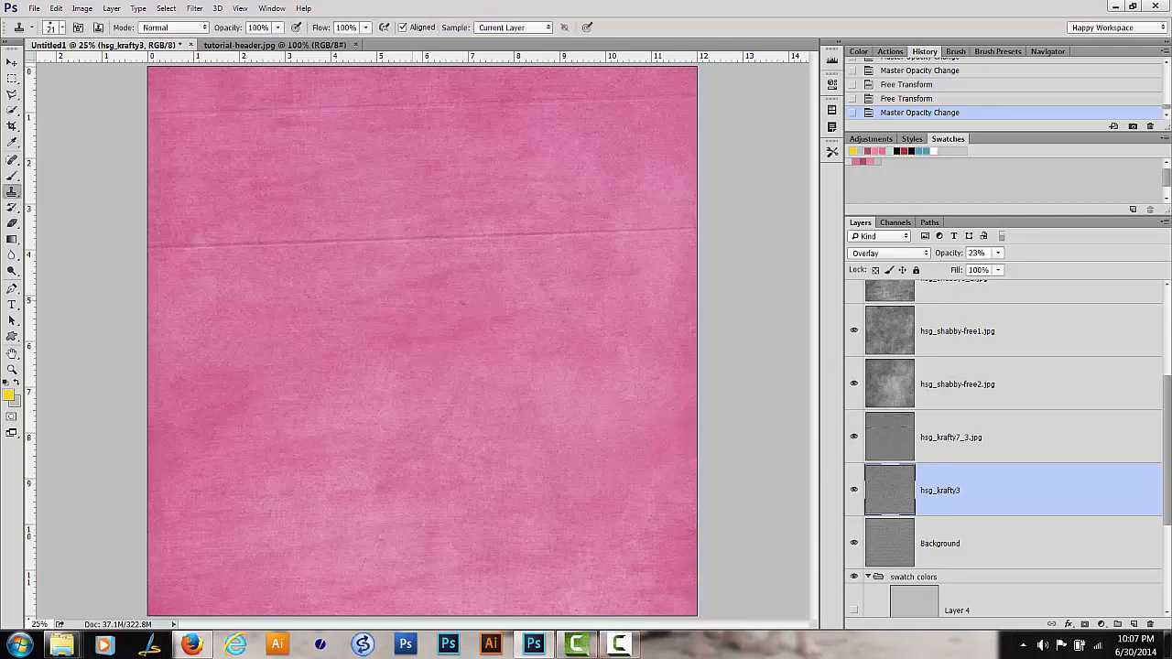
# Clone Stamp over the dark speck near the paper's center on the hsg_krafty3 layer with a 50 px brush.
pyautogui.press(']')
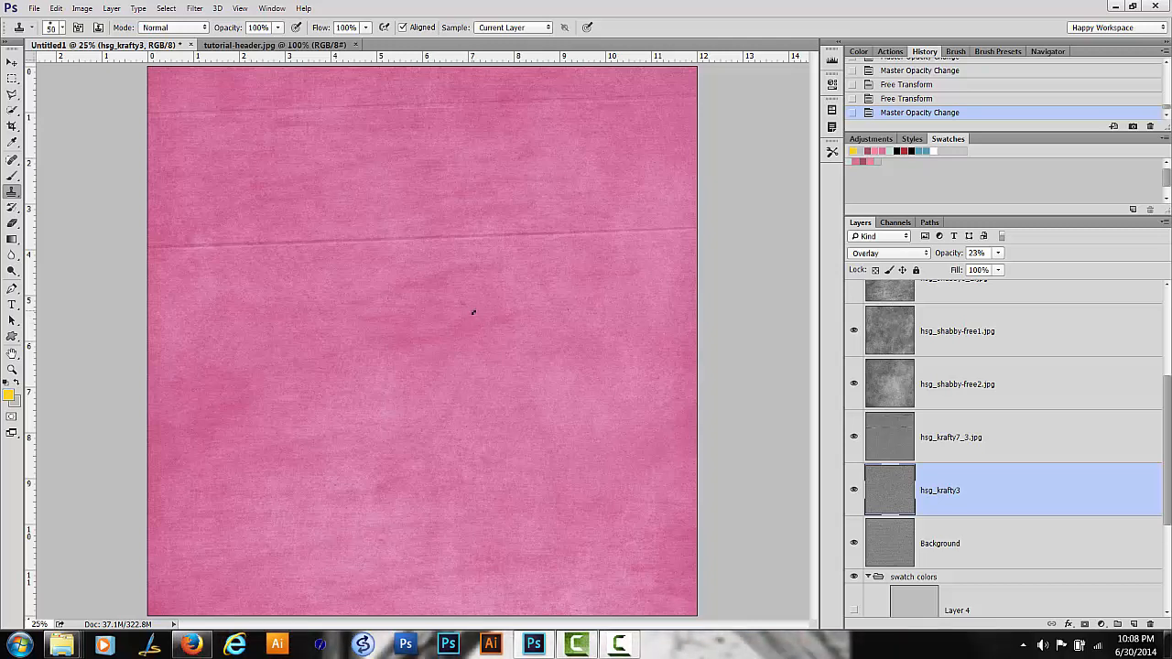
pyautogui.click(474, 313)
pyautogui.press('Return')
pyautogui.keyDown('alt'); pyautogui.click(461, 302); pyautogui.keyUp('alt')
pyautogui.click(467, 308)
pyautogui.click(486, 330)
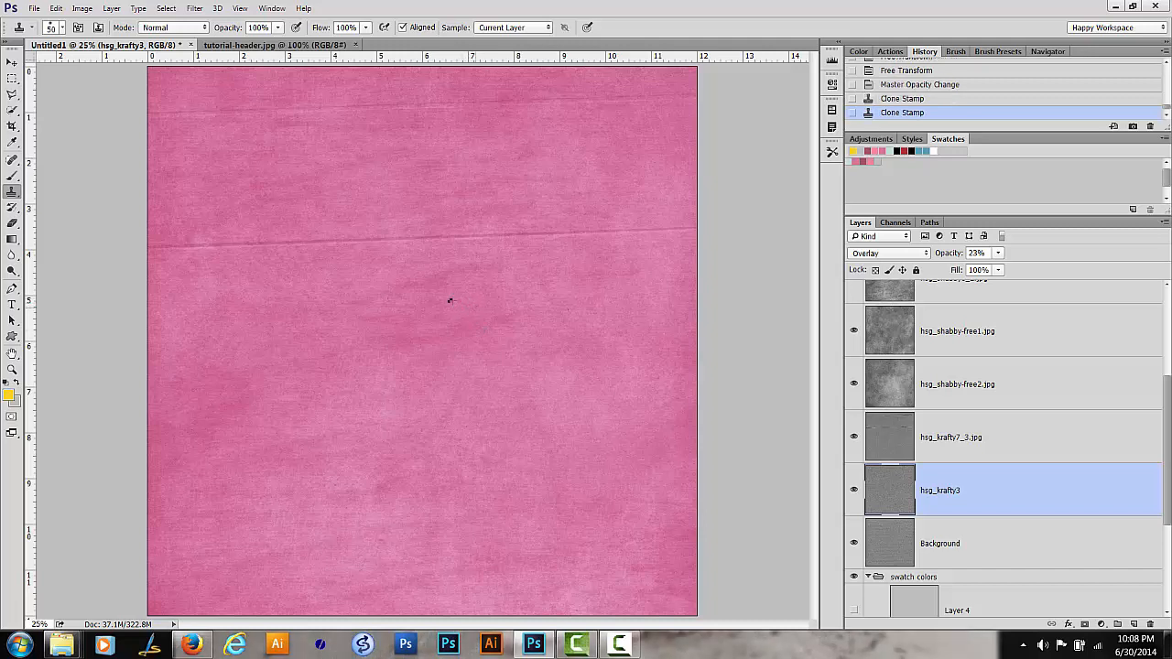
pyautogui.click(536, 382)
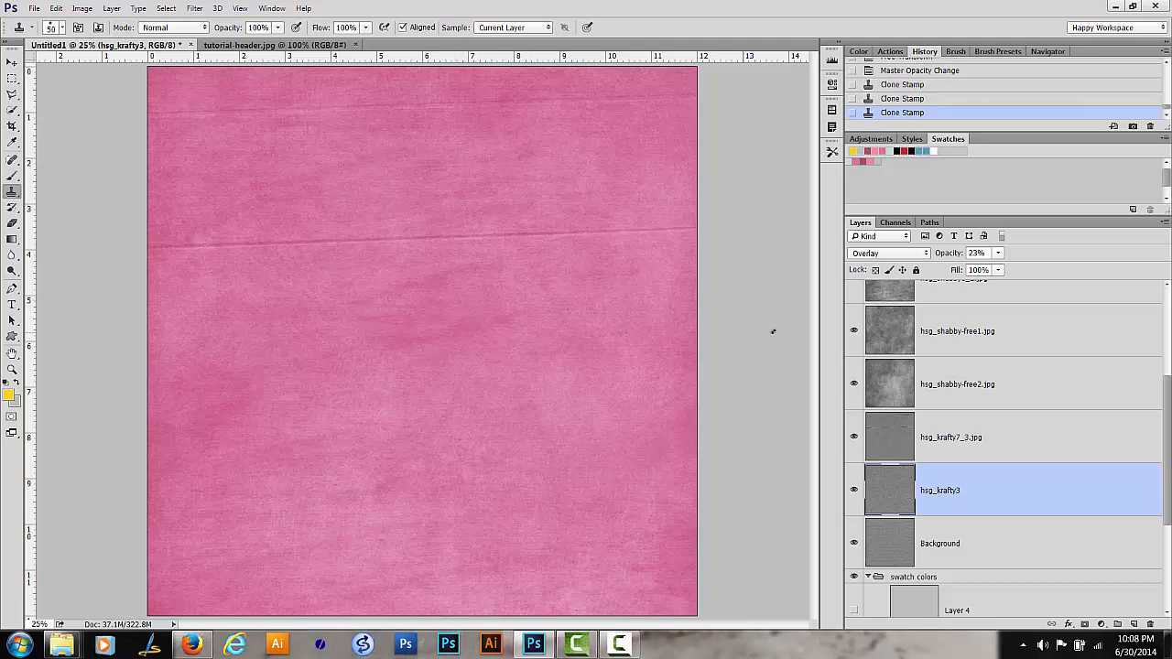
# Select the hsg_shabby-free1.jpg layer and hide the hsg_krafty7_3.jpg crease layer.
pyautogui.click(945, 348)
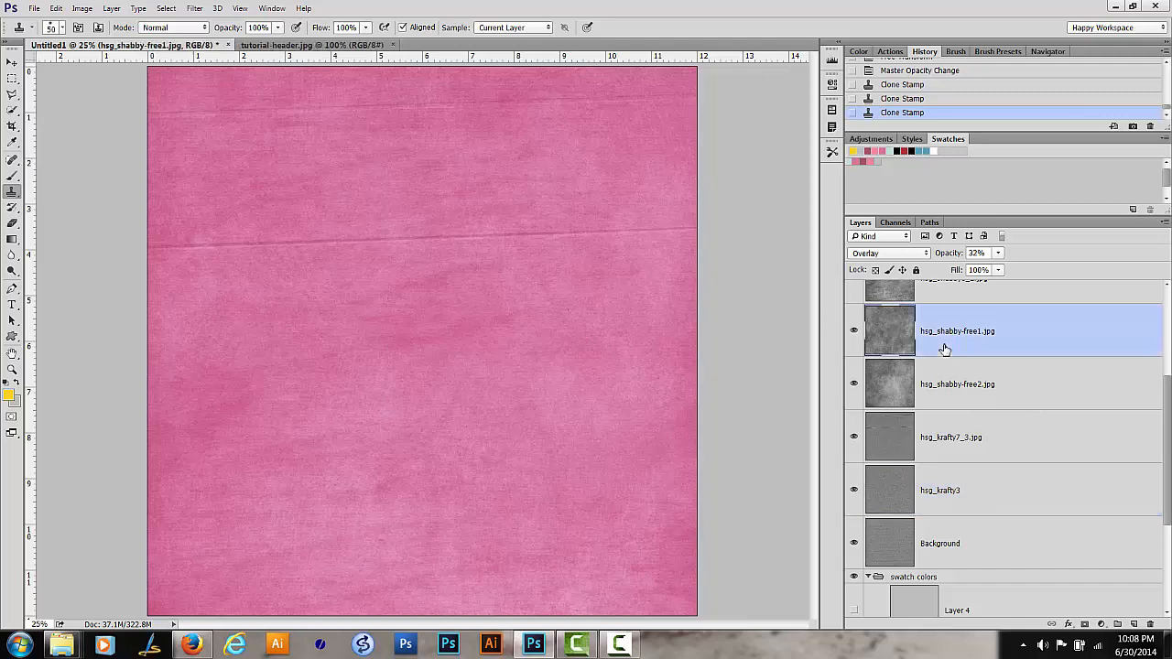
pyautogui.rightClick(945, 349)
pyautogui.click(974, 334)
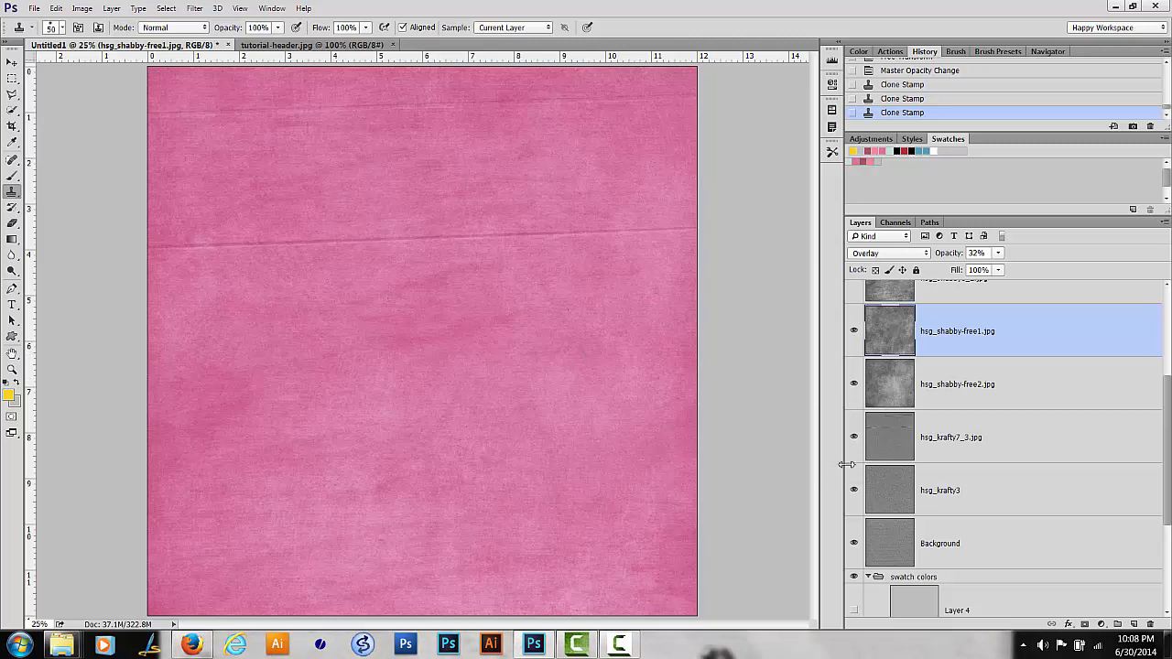
pyautogui.click(854, 437)
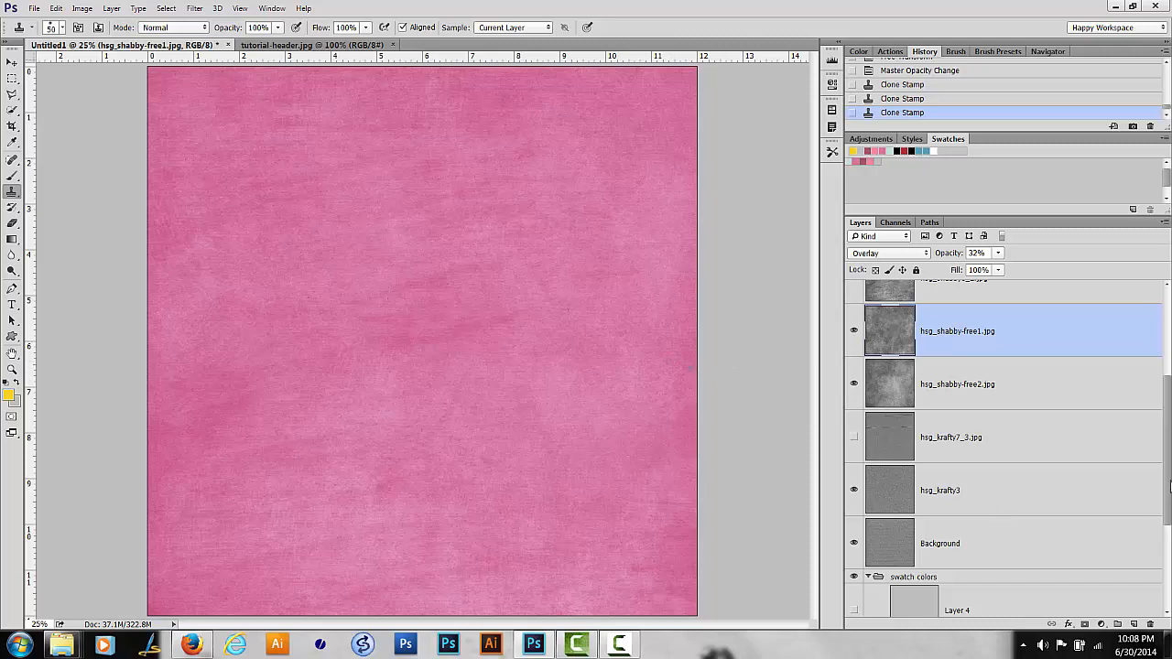
# Show the dark rose Layer 3 in the swatch colors group to recolor the paper.
pyautogui.moveTo(1169, 493); pyautogui.dragTo(1168, 572)
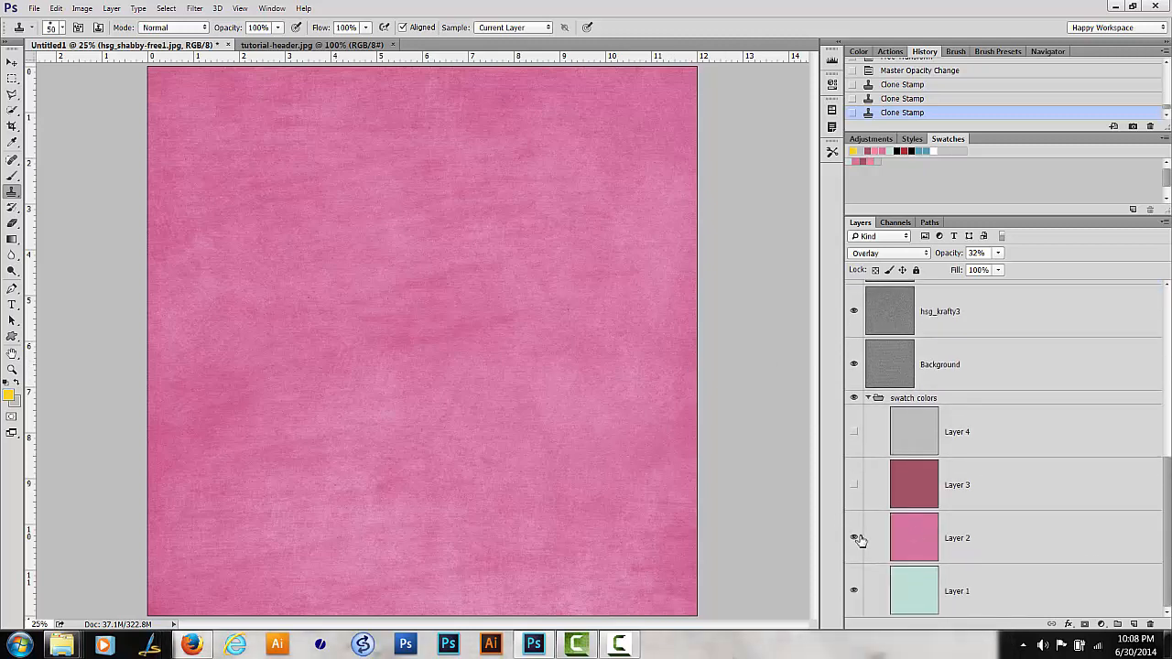
pyautogui.click(853, 485)
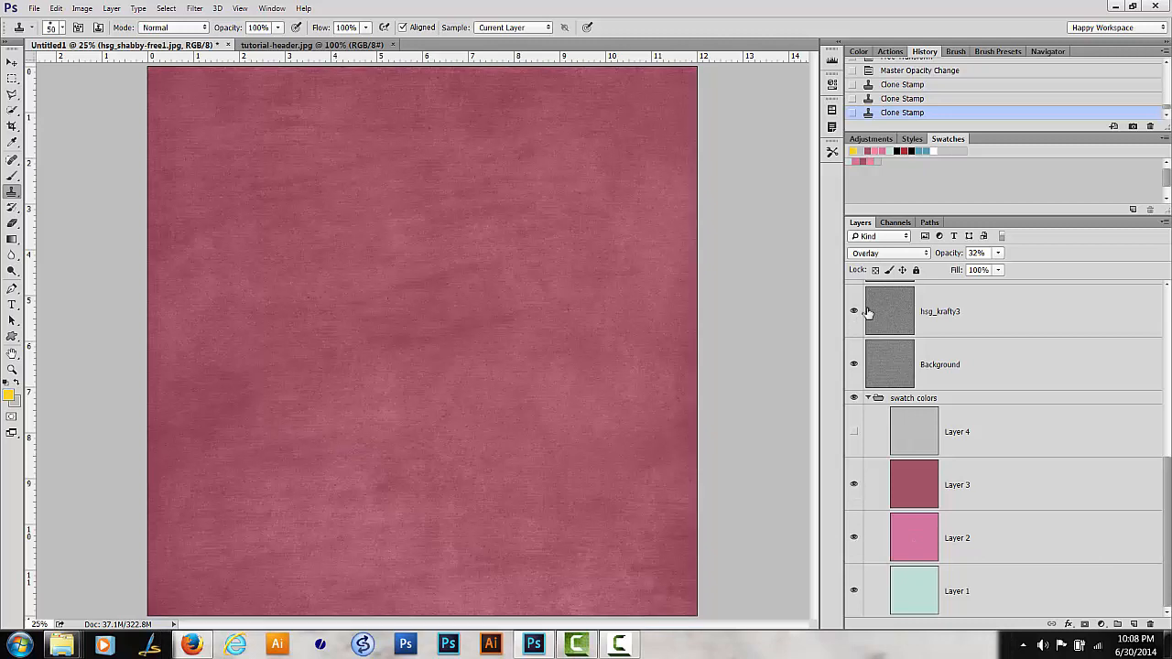
pyautogui.click(911, 259)
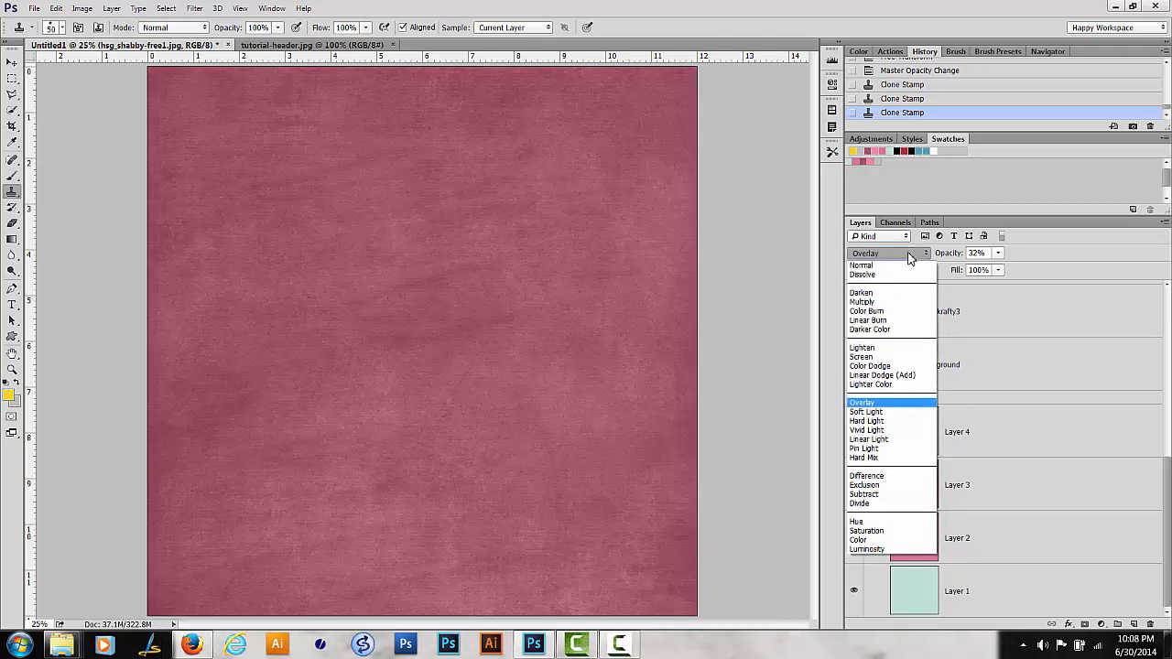
pyautogui.click(911, 258)
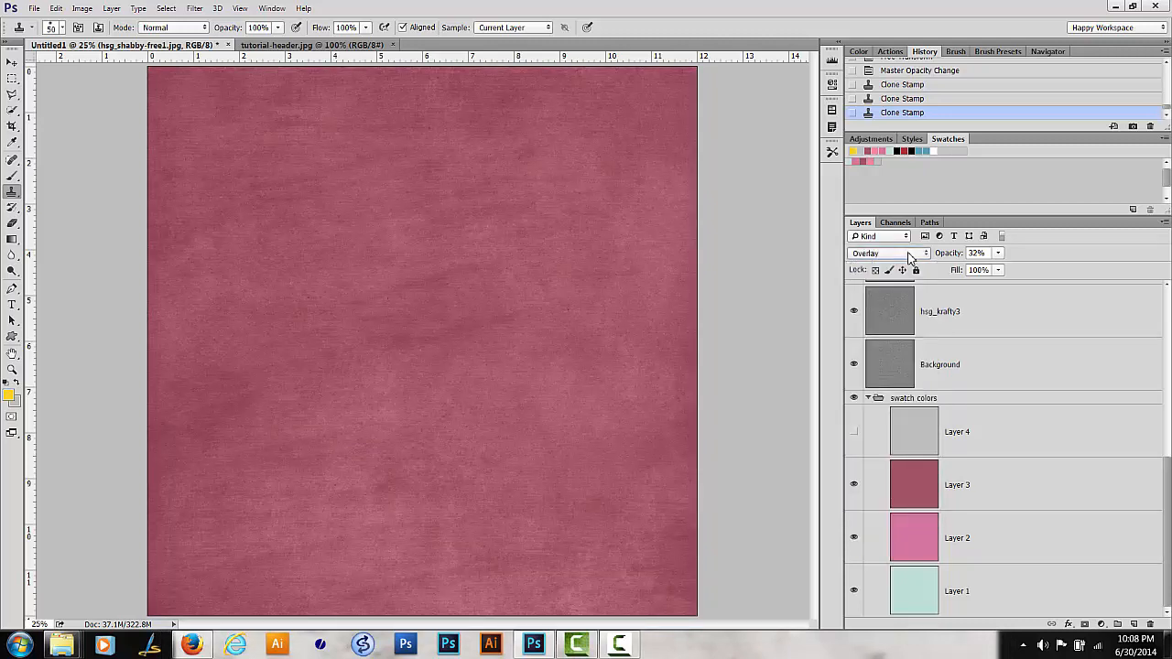